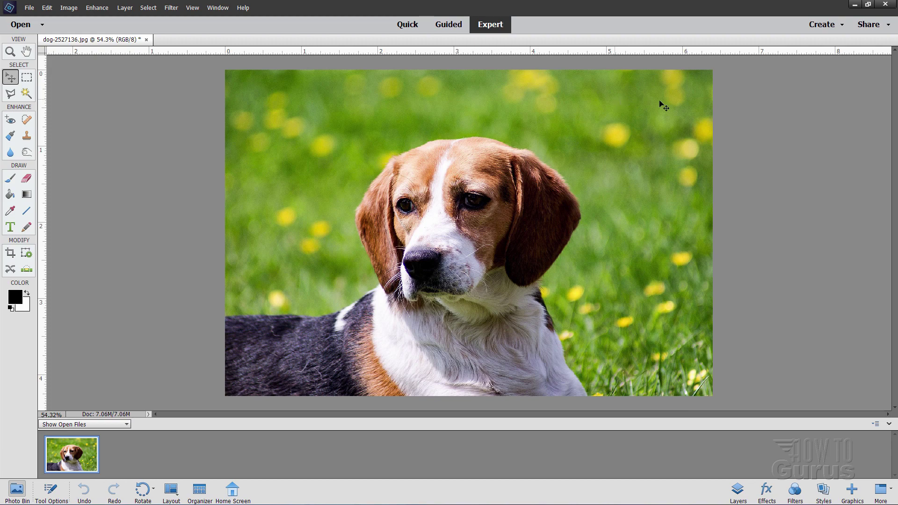
Duplicate the Background layer as 'Background copy' from the Layers panel.
{"action": "left_click", "coordinate": [739, 490]}
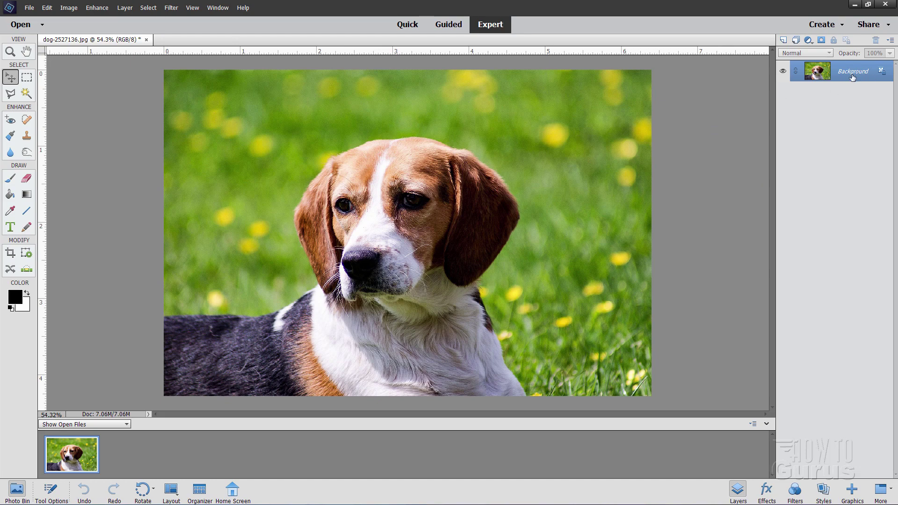
{"action": "right_click", "coordinate": [851, 76]}
{"action": "left_click", "coordinate": [846, 95]}
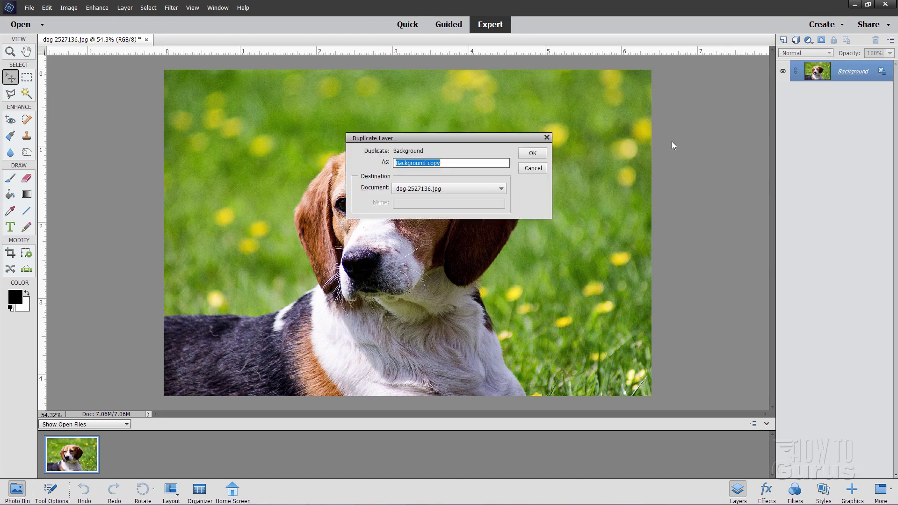
{"action": "left_click", "coordinate": [533, 154]}
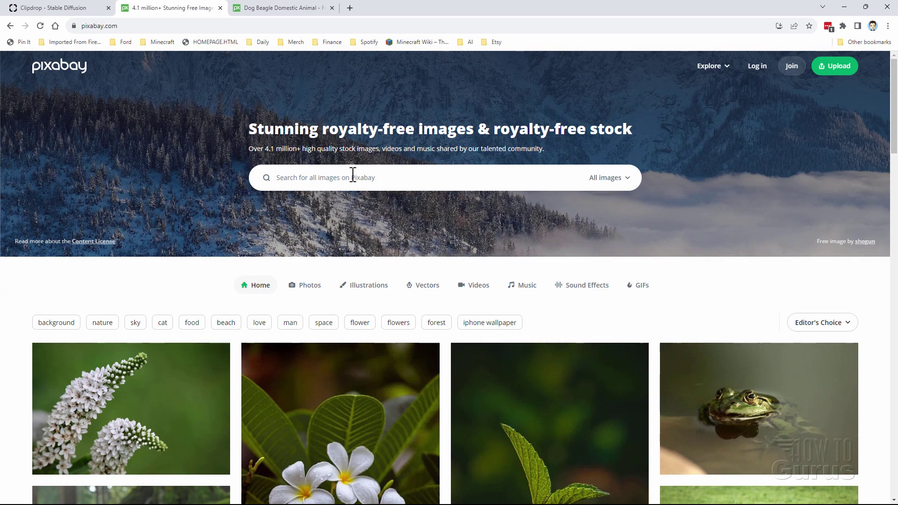
Start a Pixabay image search and look over the image type choices.
{"action": "left_click", "coordinate": [353, 175]}
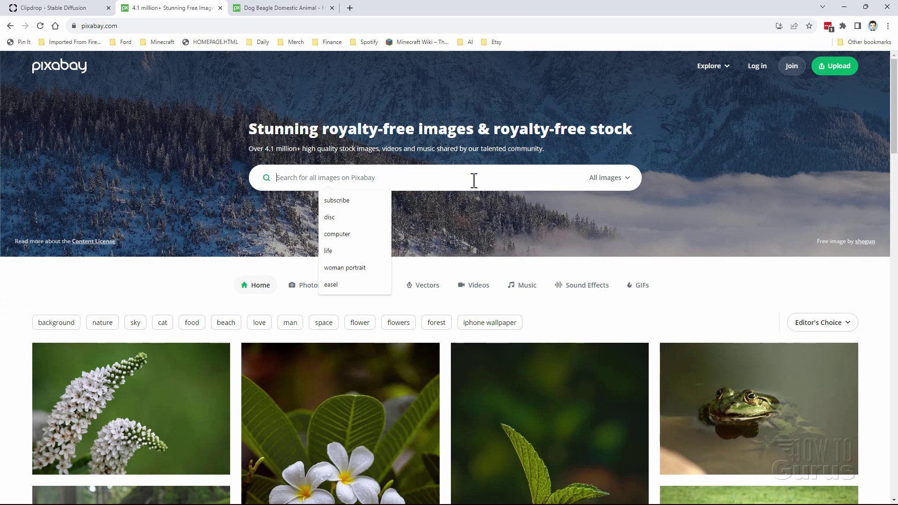
{"action": "left_click", "coordinate": [611, 182]}
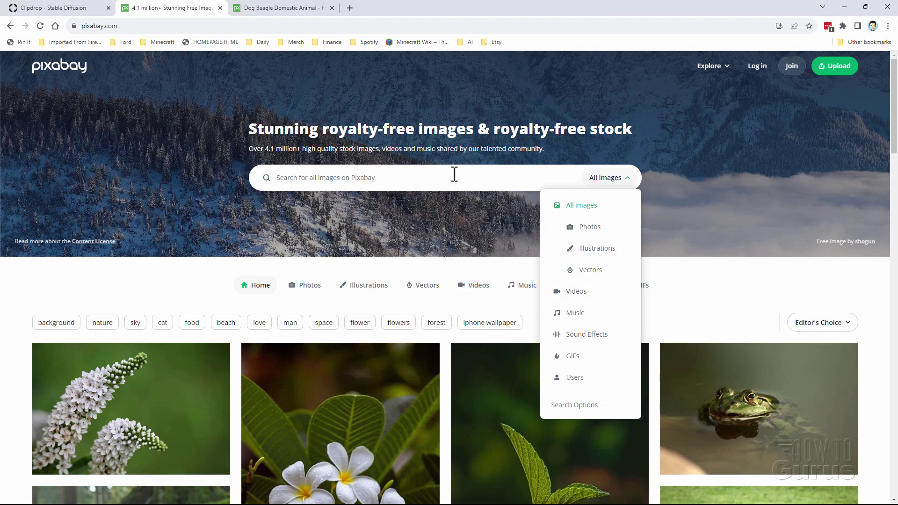
{"action": "left_click", "coordinate": [419, 220]}
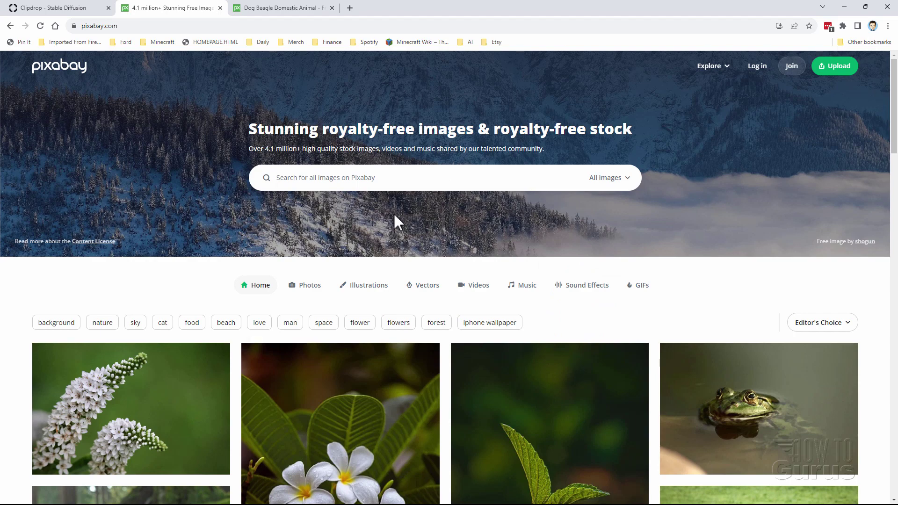
On the beagle photo's page, choose the 1920×1285 download size.
{"action": "left_click", "coordinate": [297, 8]}
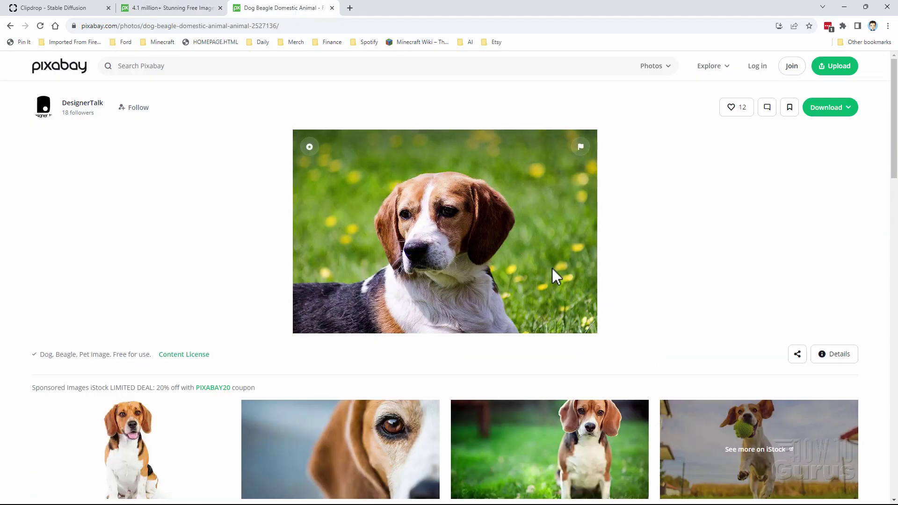
{"action": "left_click", "coordinate": [827, 108]}
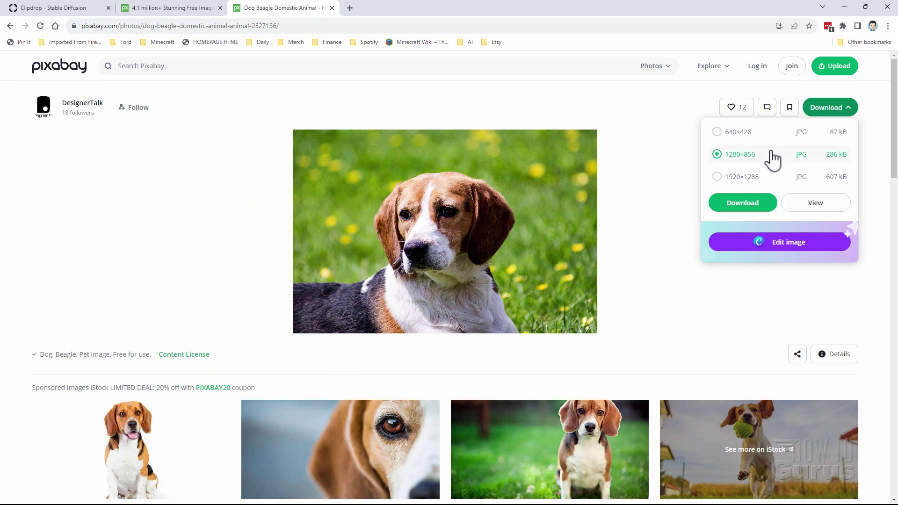
{"action": "left_click", "coordinate": [717, 178]}
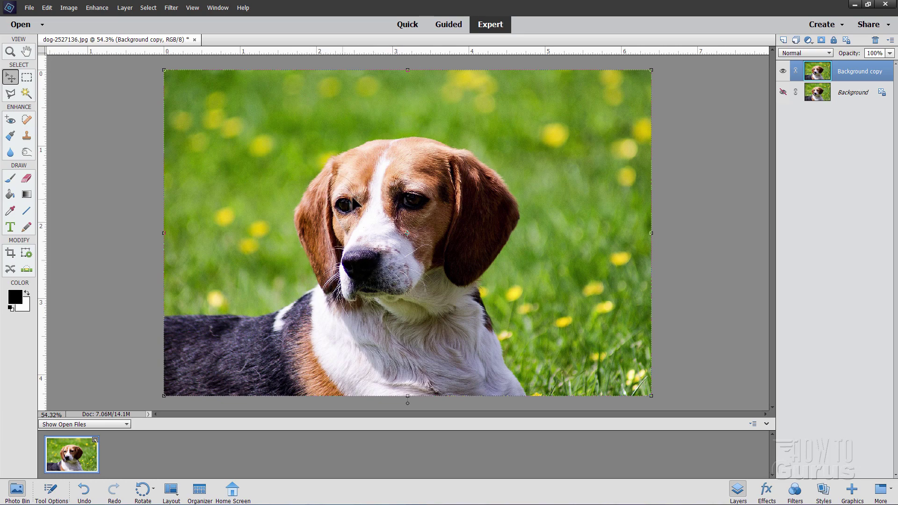
With the freehand Lasso tool, trace a selection around the beagle's head and body.
{"action": "left_click", "coordinate": [15, 94]}
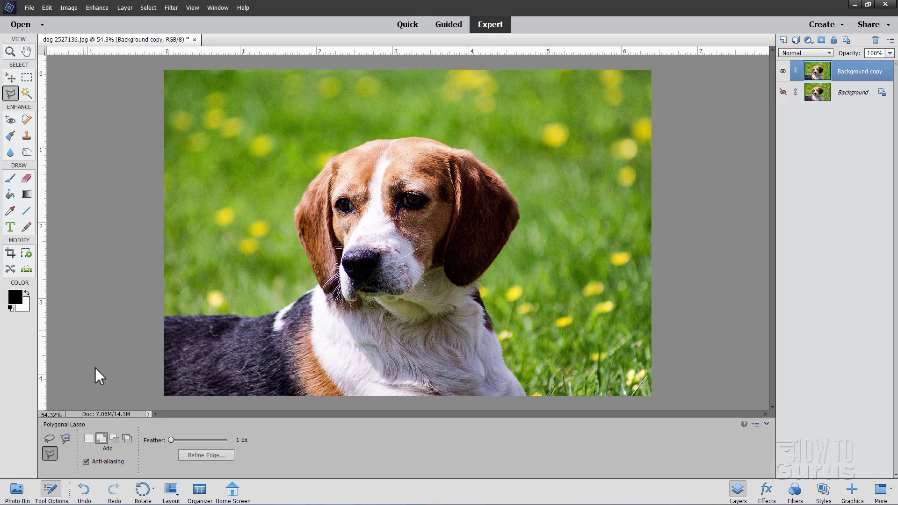
{"action": "left_click", "coordinate": [49, 439]}
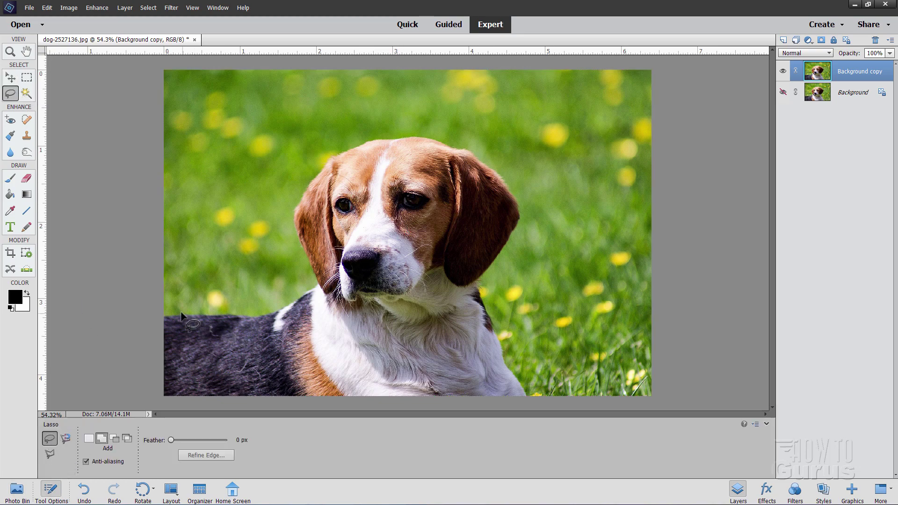
{"action": "mouse_move", "coordinate": [163, 314]}
{"action": "left_mouse_down"}
{"action": "mouse_move", "coordinate": [269, 312]}
{"action": "mouse_move", "coordinate": [307, 293]}
{"action": "mouse_move", "coordinate": [315, 281]}
{"action": "mouse_move", "coordinate": [294, 233]}
{"action": "mouse_move", "coordinate": [293, 202]}
{"action": "mouse_move", "coordinate": [350, 145]}
{"action": "mouse_move", "coordinate": [424, 135]}
{"action": "mouse_move", "coordinate": [478, 157]}
{"action": "mouse_move", "coordinate": [516, 190]}
{"action": "mouse_move", "coordinate": [524, 212]}
{"action": "mouse_move", "coordinate": [515, 253]}
{"action": "mouse_move", "coordinate": [484, 291]}
{"action": "mouse_move", "coordinate": [536, 409]}
{"action": "mouse_move", "coordinate": [160, 412]}
{"action": "mouse_move", "coordinate": [154, 315]}
{"action": "mouse_move", "coordinate": [152, 336]}
{"action": "mouse_move", "coordinate": [165, 322]}
{"action": "left_mouse_up"}
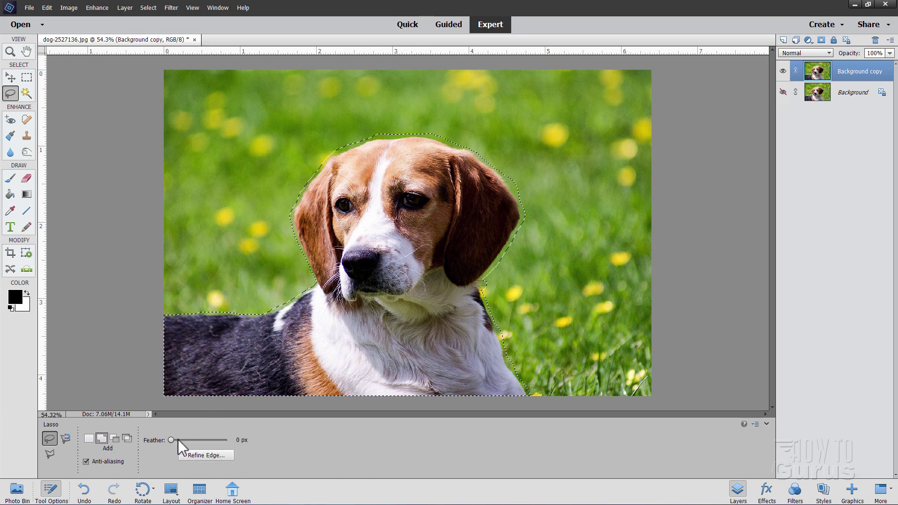
Feather the beagle selection by 1 px and open Refine Edge with the Overlay view.
{"action": "left_click", "coordinate": [242, 441]}
{"action": "type", "text": "1"}
{"action": "left_click", "coordinate": [207, 453]}
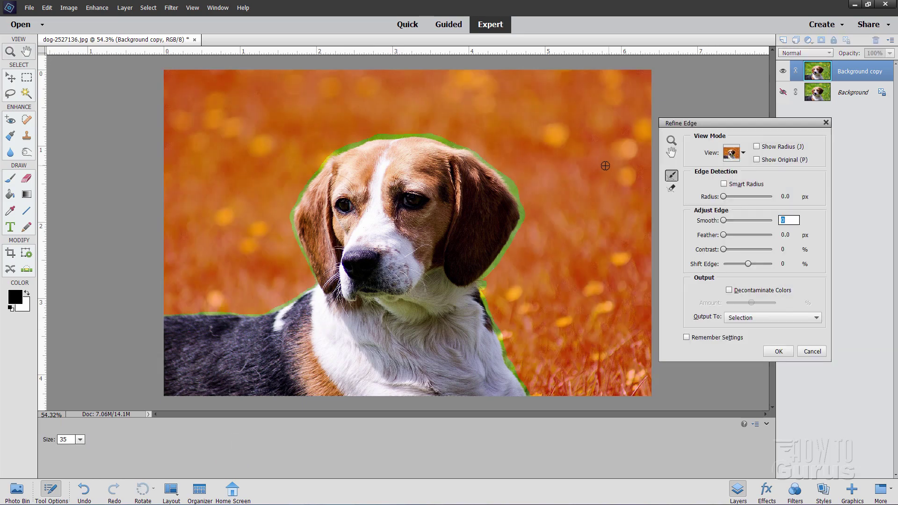
{"action": "left_click", "coordinate": [733, 153]}
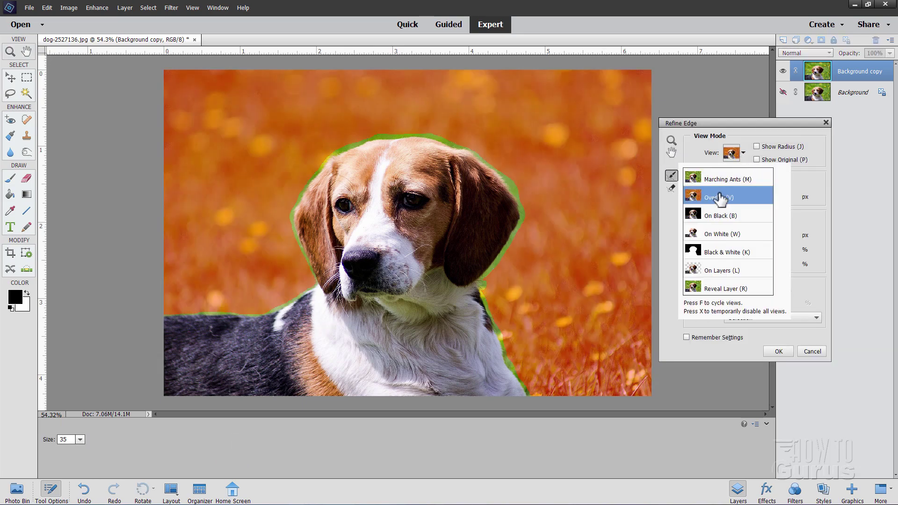
{"action": "left_click", "coordinate": [747, 156]}
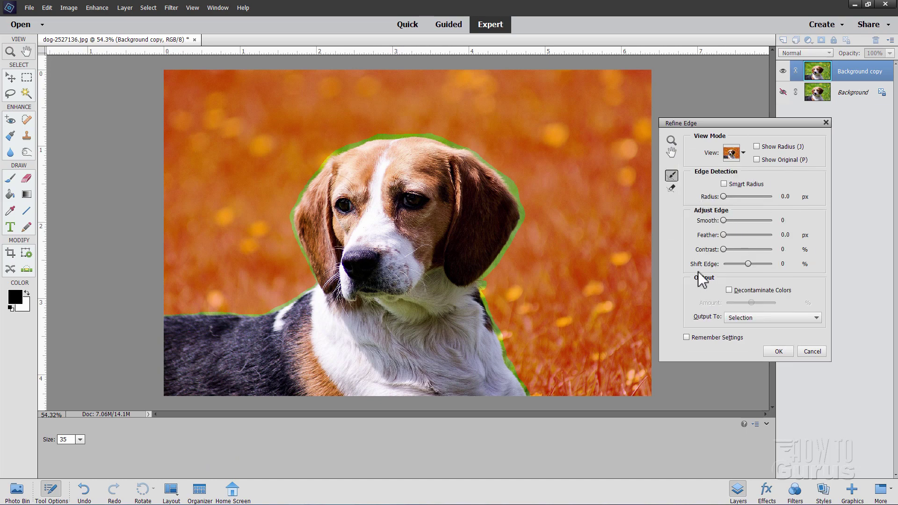
Set Refine Edge contrast to 38% and brush the fur edges along the back, head and neck.
{"action": "left_click_drag", "start_coordinate": [725, 250], "coordinate": [742, 250]}
{"action": "mouse_move", "coordinate": [193, 315]}
{"action": "left_mouse_down"}
{"action": "mouse_move", "coordinate": [279, 311]}
{"action": "mouse_move", "coordinate": [271, 309]}
{"action": "mouse_move", "coordinate": [303, 292]}
{"action": "mouse_move", "coordinate": [287, 271]}
{"action": "mouse_move", "coordinate": [305, 292]}
{"action": "mouse_move", "coordinate": [316, 284]}
{"action": "mouse_move", "coordinate": [308, 263]}
{"action": "mouse_move", "coordinate": [241, 259]}
{"action": "mouse_move", "coordinate": [303, 260]}
{"action": "mouse_move", "coordinate": [294, 234]}
{"action": "mouse_move", "coordinate": [252, 255]}
{"action": "mouse_move", "coordinate": [246, 237]}
{"action": "mouse_move", "coordinate": [294, 227]}
{"action": "mouse_move", "coordinate": [304, 175]}
{"action": "mouse_move", "coordinate": [302, 189]}
{"action": "mouse_move", "coordinate": [329, 153]}
{"action": "mouse_move", "coordinate": [421, 136]}
{"action": "mouse_move", "coordinate": [386, 134]}
{"action": "left_mouse_up"}
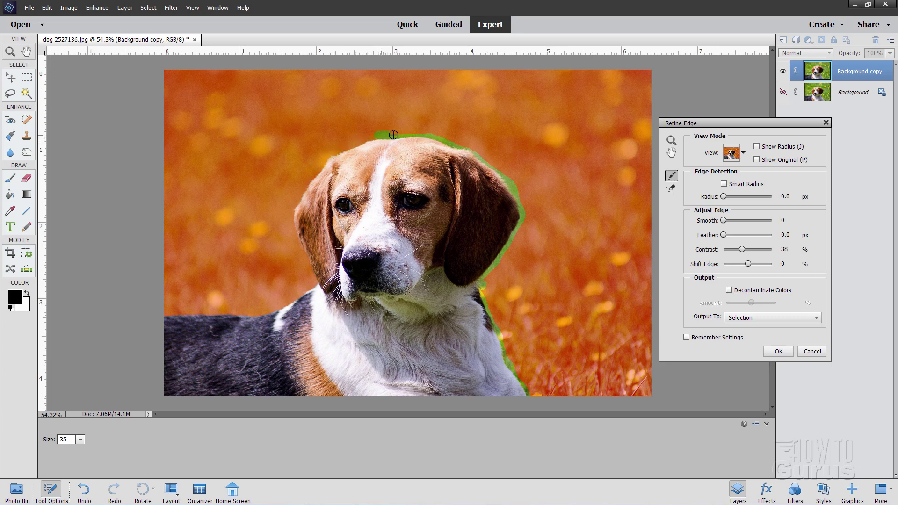
{"action": "mouse_move", "coordinate": [394, 135]}
{"action": "left_mouse_down"}
{"action": "mouse_move", "coordinate": [457, 140]}
{"action": "mouse_move", "coordinate": [440, 138]}
{"action": "mouse_move", "coordinate": [496, 170]}
{"action": "mouse_move", "coordinate": [483, 157]}
{"action": "mouse_move", "coordinate": [476, 154]}
{"action": "mouse_move", "coordinate": [519, 192]}
{"action": "mouse_move", "coordinate": [523, 204]}
{"action": "mouse_move", "coordinate": [507, 179]}
{"action": "mouse_move", "coordinate": [522, 215]}
{"action": "mouse_move", "coordinate": [504, 260]}
{"action": "mouse_move", "coordinate": [511, 254]}
{"action": "mouse_move", "coordinate": [516, 228]}
{"action": "mouse_move", "coordinate": [501, 252]}
{"action": "mouse_move", "coordinate": [531, 253]}
{"action": "mouse_move", "coordinate": [506, 257]}
{"action": "mouse_move", "coordinate": [485, 279]}
{"action": "mouse_move", "coordinate": [515, 267]}
{"action": "mouse_move", "coordinate": [500, 254]}
{"action": "mouse_move", "coordinate": [497, 289]}
{"action": "left_mouse_up"}
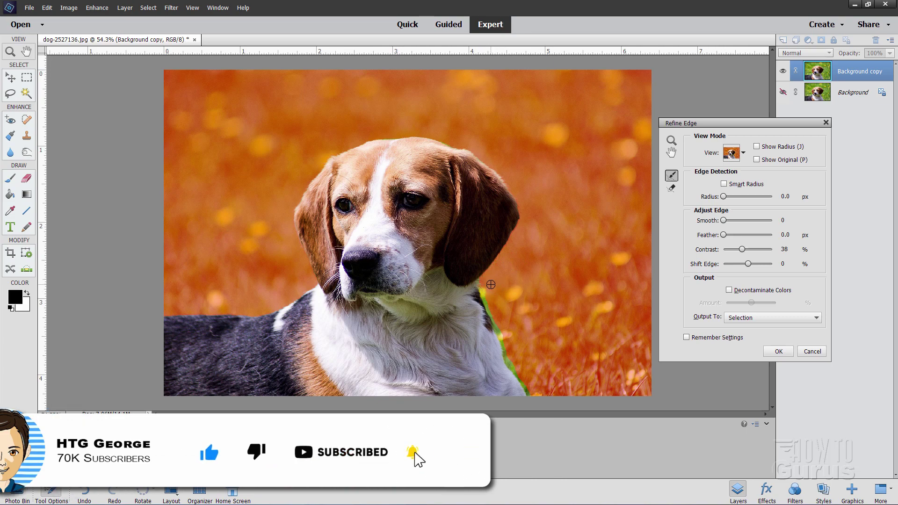
{"action": "mouse_move", "coordinate": [486, 295]}
{"action": "left_mouse_down"}
{"action": "mouse_move", "coordinate": [495, 320]}
{"action": "mouse_move", "coordinate": [497, 305]}
{"action": "mouse_move", "coordinate": [483, 296]}
{"action": "mouse_move", "coordinate": [501, 357]}
{"action": "mouse_move", "coordinate": [512, 342]}
{"action": "mouse_move", "coordinate": [509, 361]}
{"action": "mouse_move", "coordinate": [526, 395]}
{"action": "mouse_move", "coordinate": [538, 396]}
{"action": "left_mouse_up"}
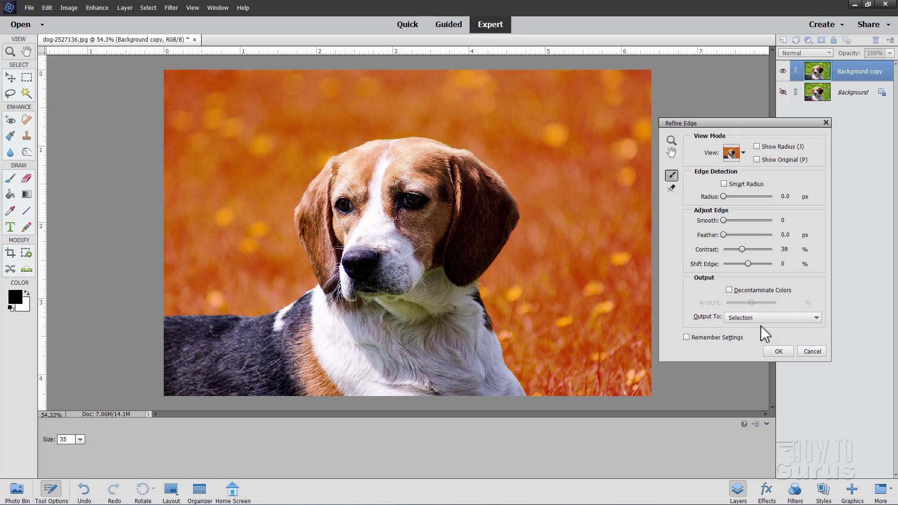
Output the refined edge to a Layer Mask and apply it.
{"action": "left_click", "coordinate": [751, 317]}
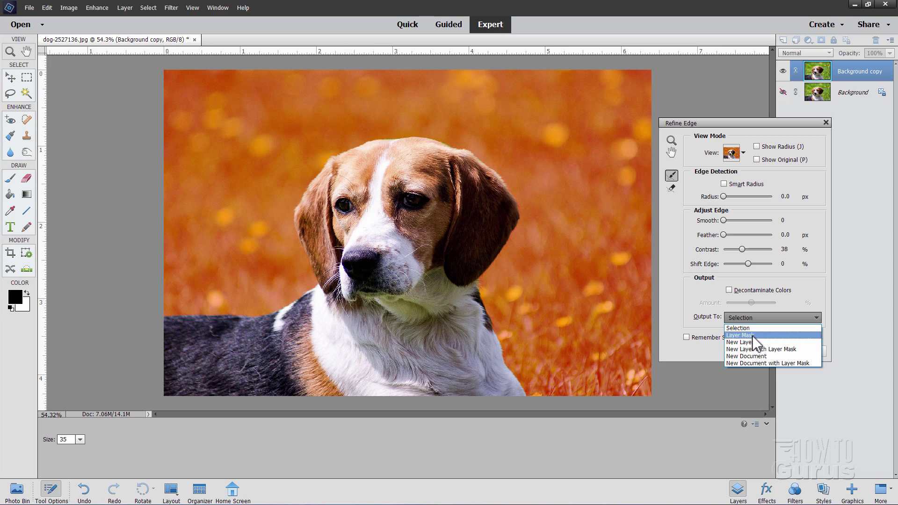
{"action": "left_click", "coordinate": [754, 336]}
{"action": "left_click", "coordinate": [778, 352]}
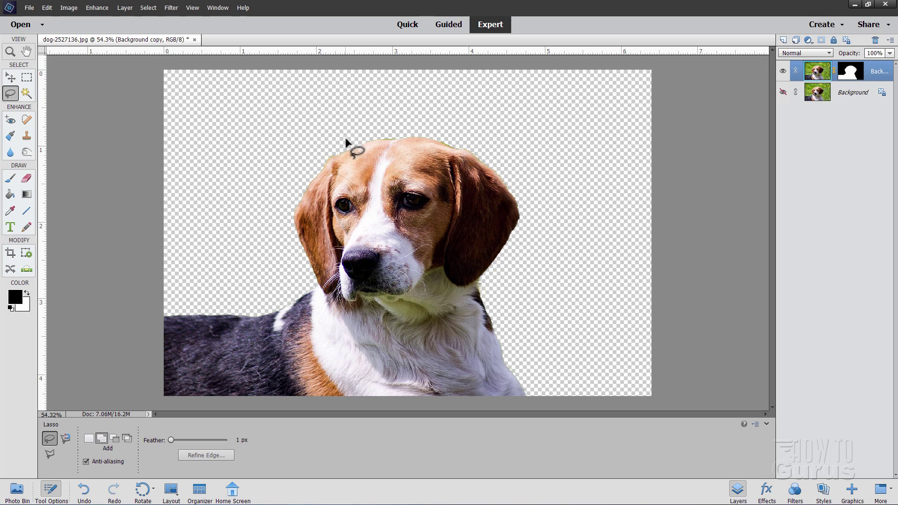
Save the cut-out with Save As under the name dog-field.psd.
{"action": "left_click", "coordinate": [29, 8]}
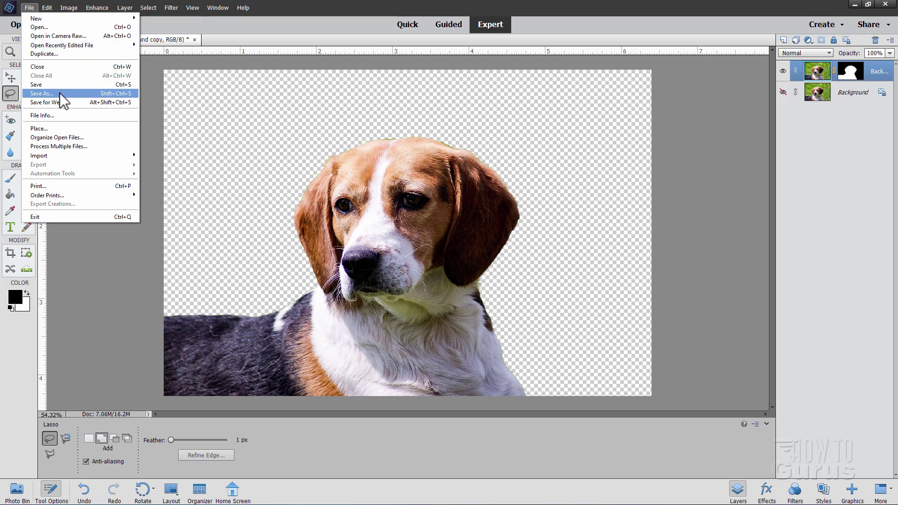
{"action": "left_click", "coordinate": [60, 95]}
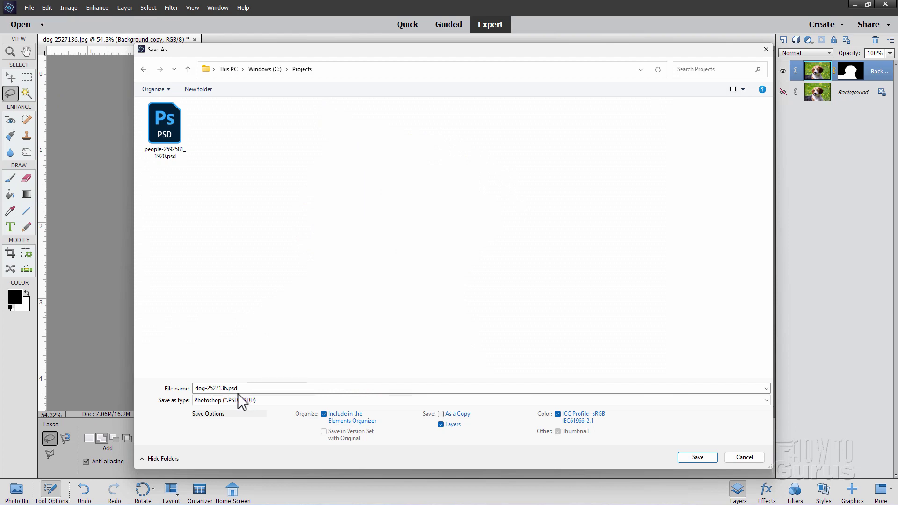
{"action": "double_click", "coordinate": [230, 389]}
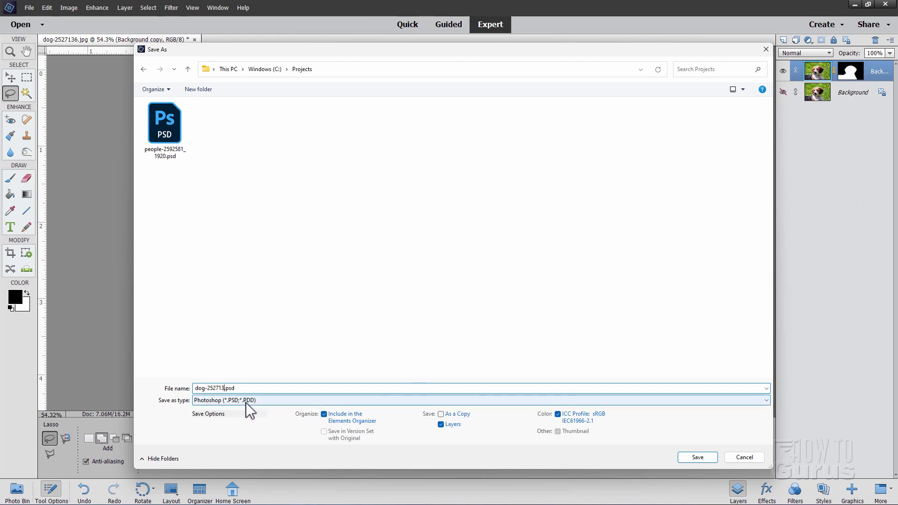
{"action": "type", "text": "field"}
{"action": "left_click", "coordinate": [709, 456]}
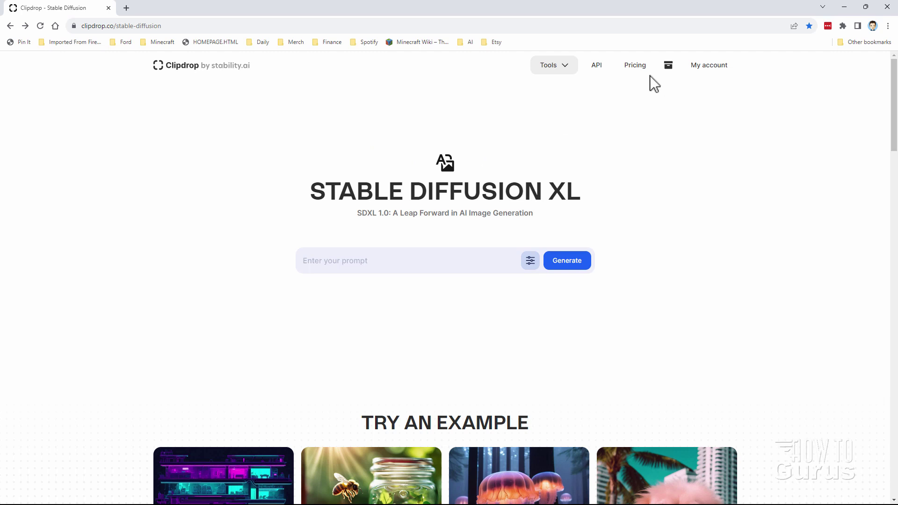
{"action": "left_click", "coordinate": [630, 71]}
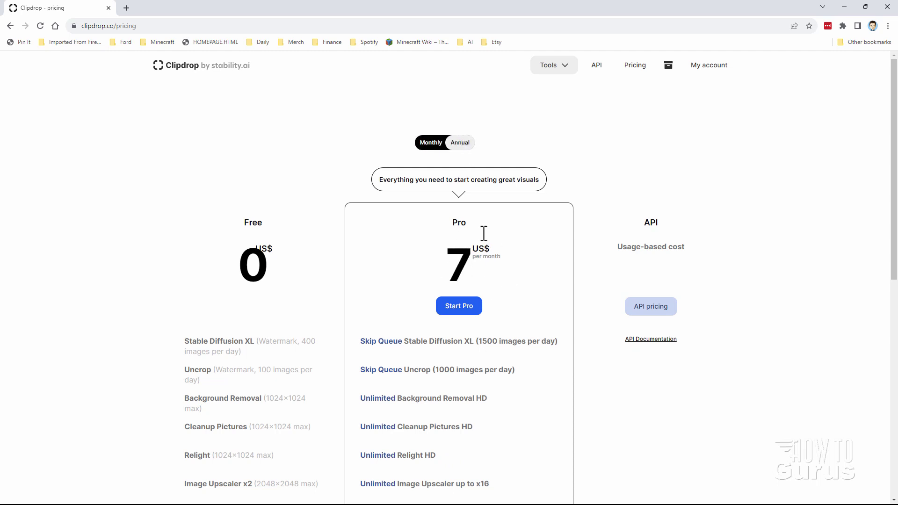
{"action": "key", "text": "alt+Left"}
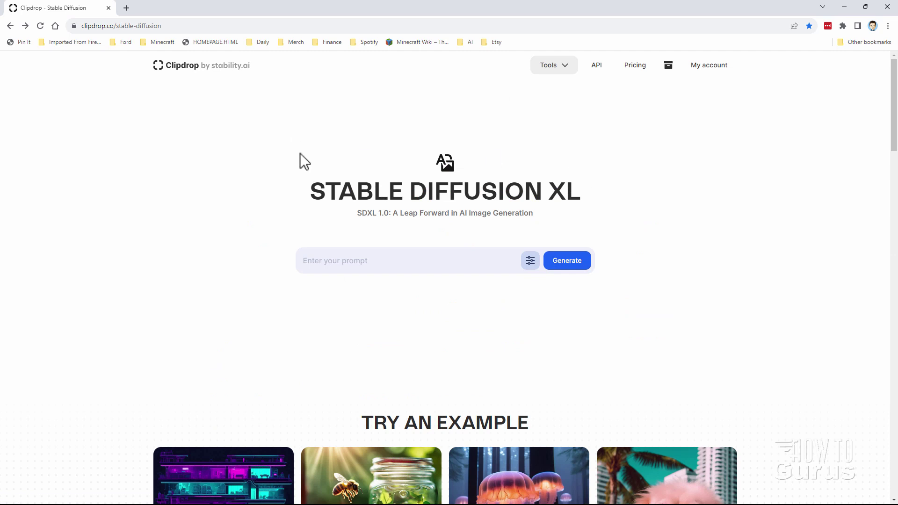
{"action": "left_click", "coordinate": [195, 25]}
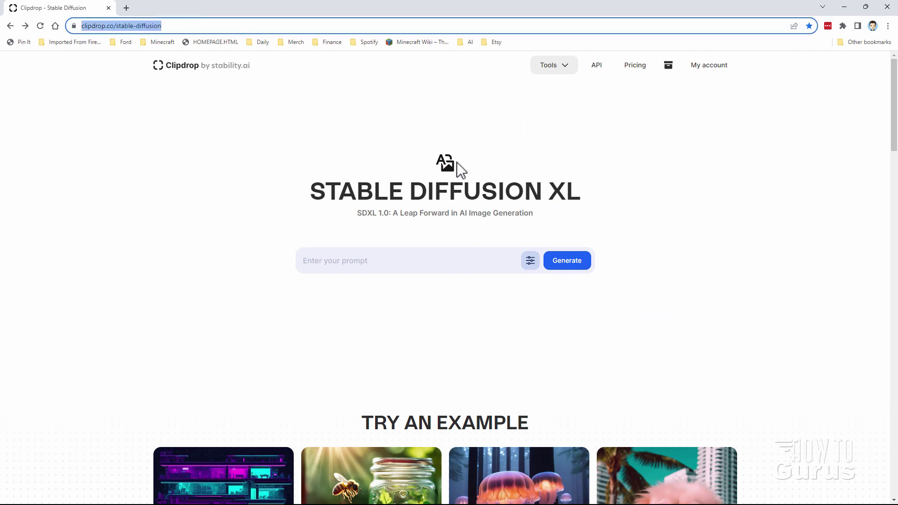
Edit the prompt to 'field of daisies in the spring with some puffy clouds in the sky' and show the styles.
{"action": "left_click", "coordinate": [251, 199]}
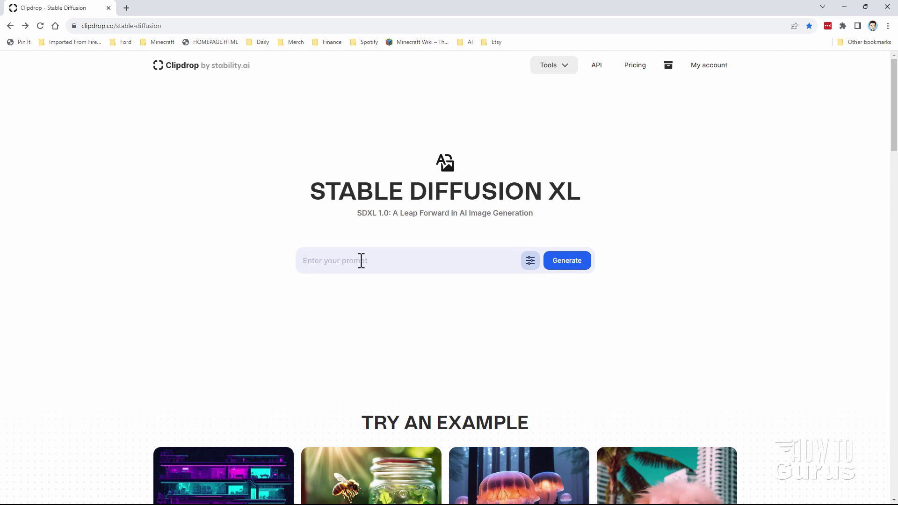
{"action": "type", "text": "field of daisies in the sp"}
{"action": "type", "text": "ring with puffy clouds in the sky"}
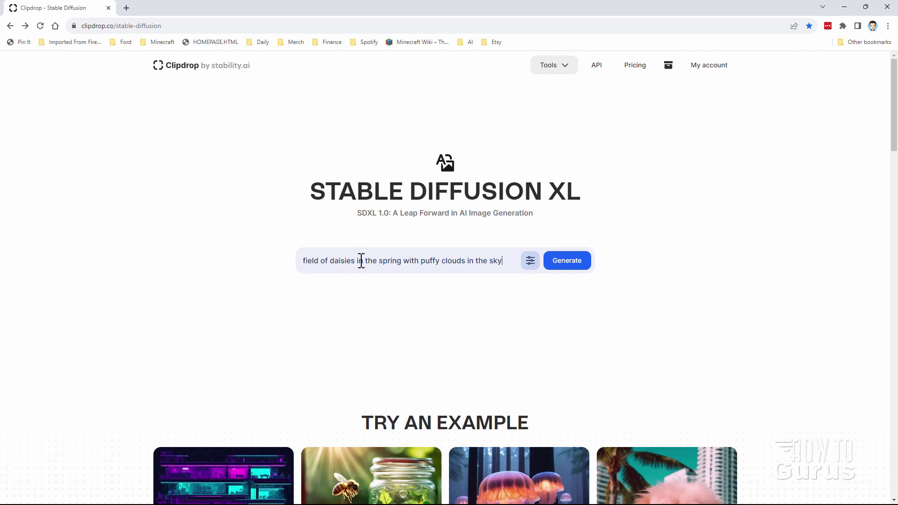
{"action": "type", "text": "some"}
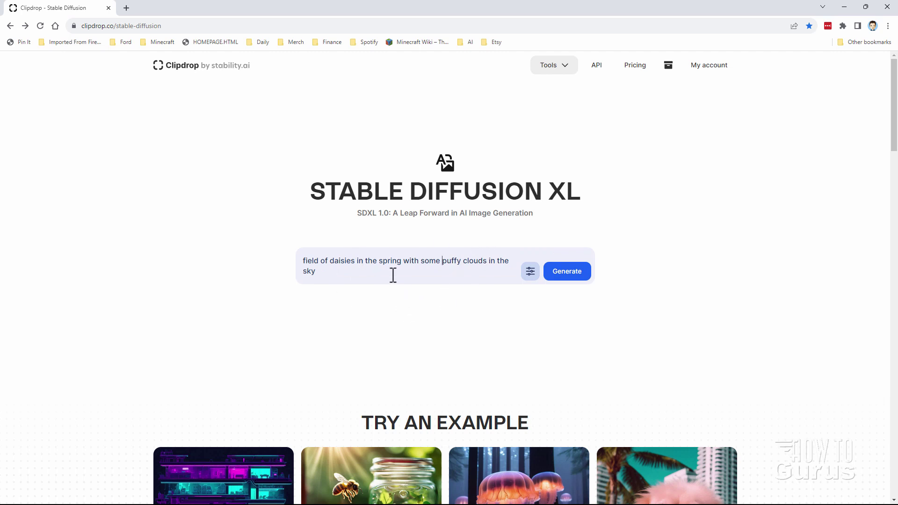
{"action": "left_click", "coordinate": [531, 281]}
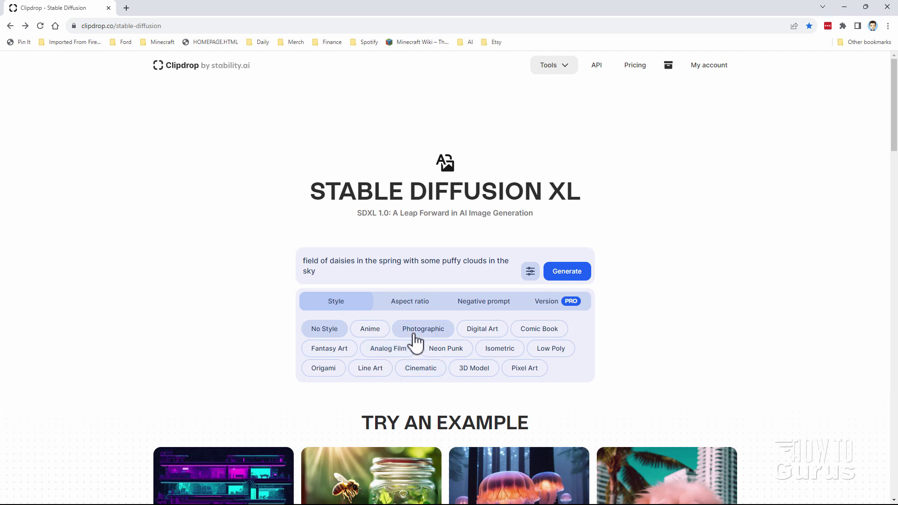
Close the style options without picking a style.
{"action": "left_click", "coordinate": [262, 312]}
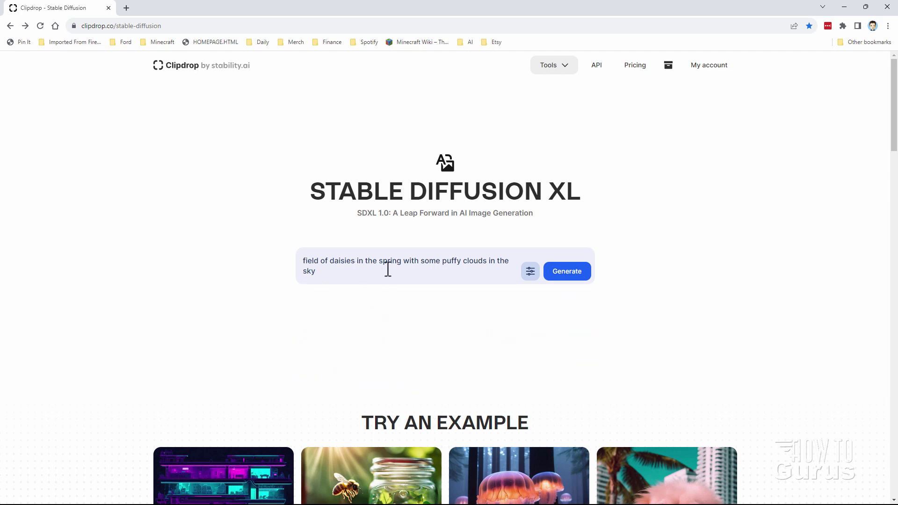
Generate the daisy-field images and skip the faster-generation subscription offer.
{"action": "left_click", "coordinate": [568, 276]}
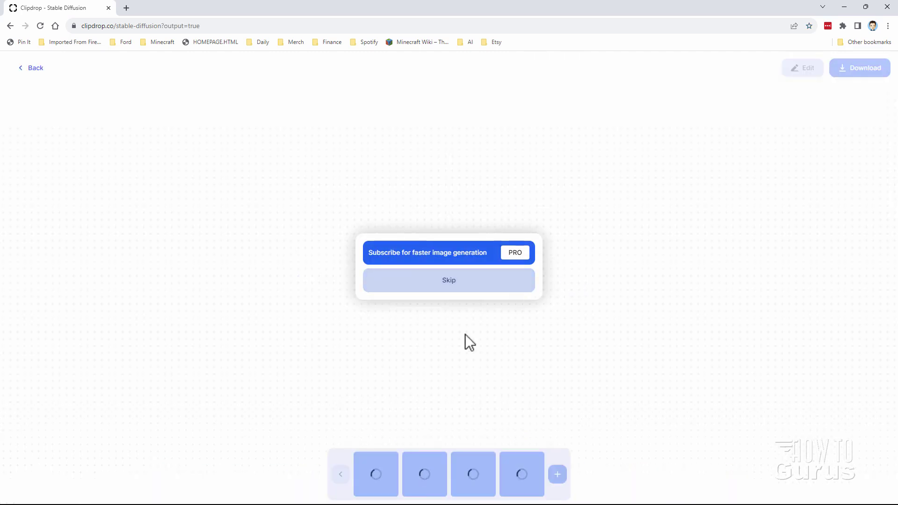
{"action": "left_click", "coordinate": [475, 290]}
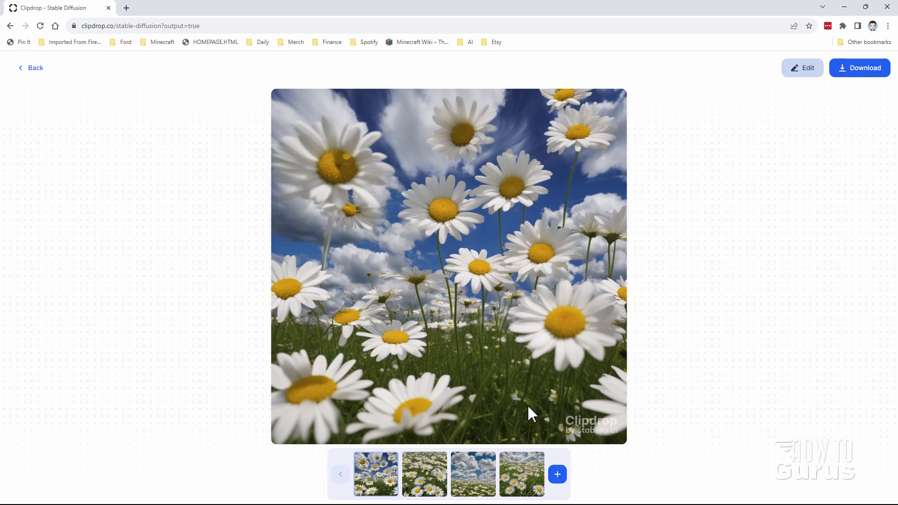
Compare the four daisy-field thumbnails, ending on the third image of clouds over daisies.
{"action": "left_click", "coordinate": [416, 475]}
{"action": "left_click", "coordinate": [460, 479]}
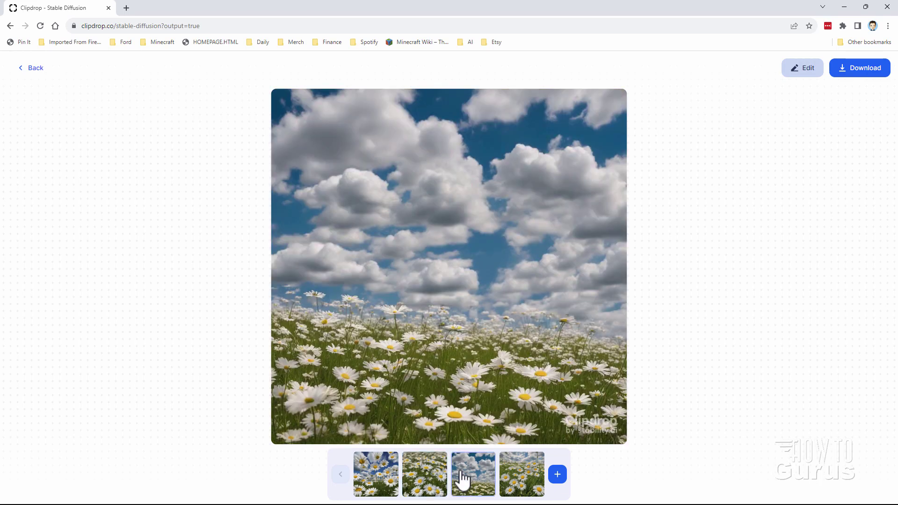
{"action": "left_click", "coordinate": [506, 482]}
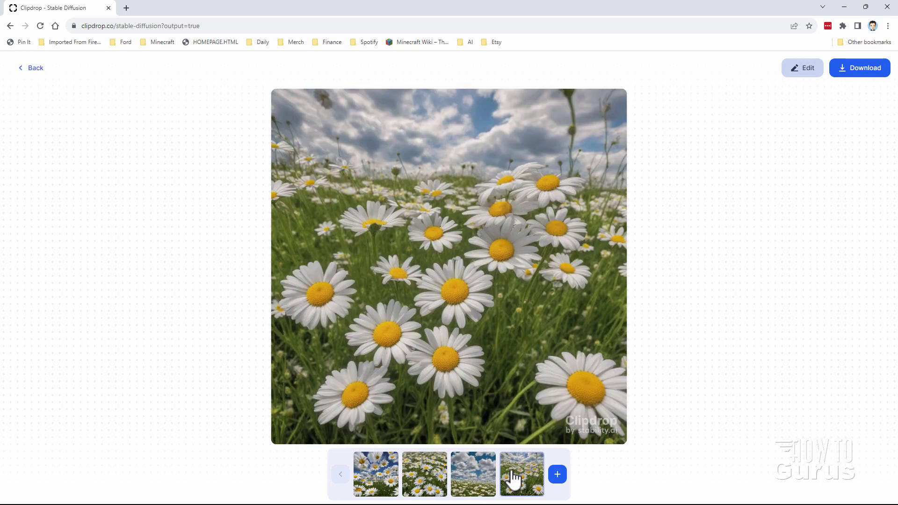
{"action": "left_click", "coordinate": [477, 480]}
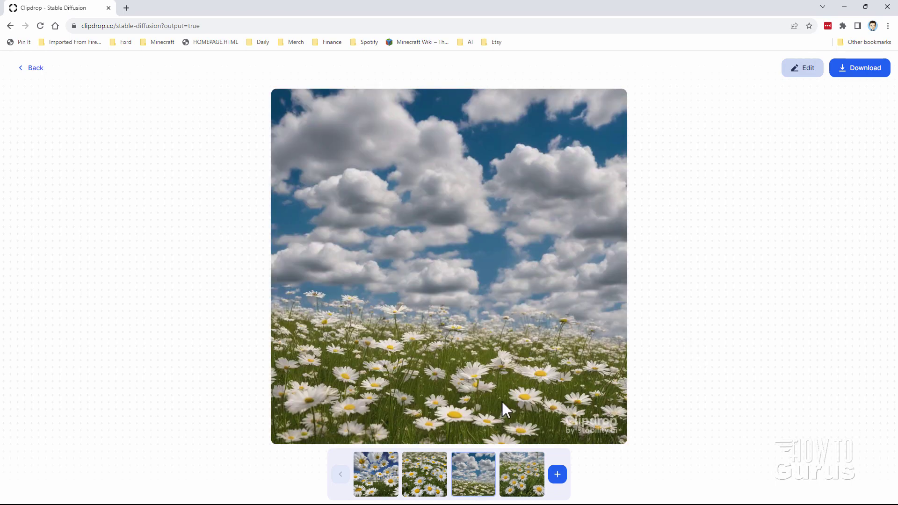
{"action": "left_click", "coordinate": [377, 473]}
{"action": "left_click", "coordinate": [434, 478]}
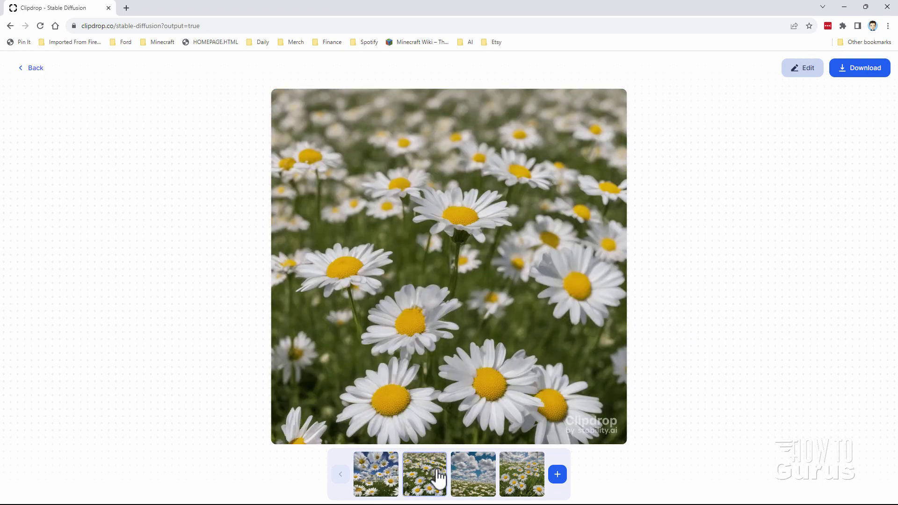
{"action": "left_click", "coordinate": [468, 478]}
{"action": "left_click", "coordinate": [518, 479]}
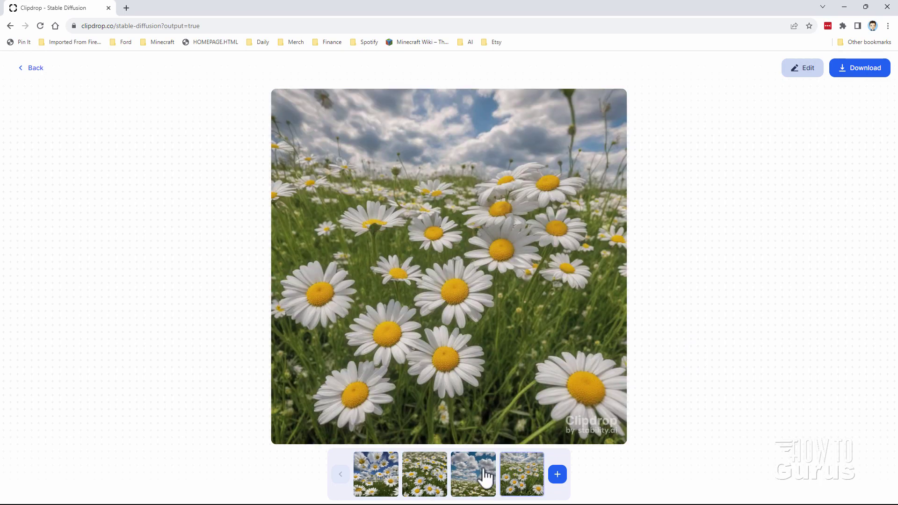
{"action": "left_click", "coordinate": [486, 475]}
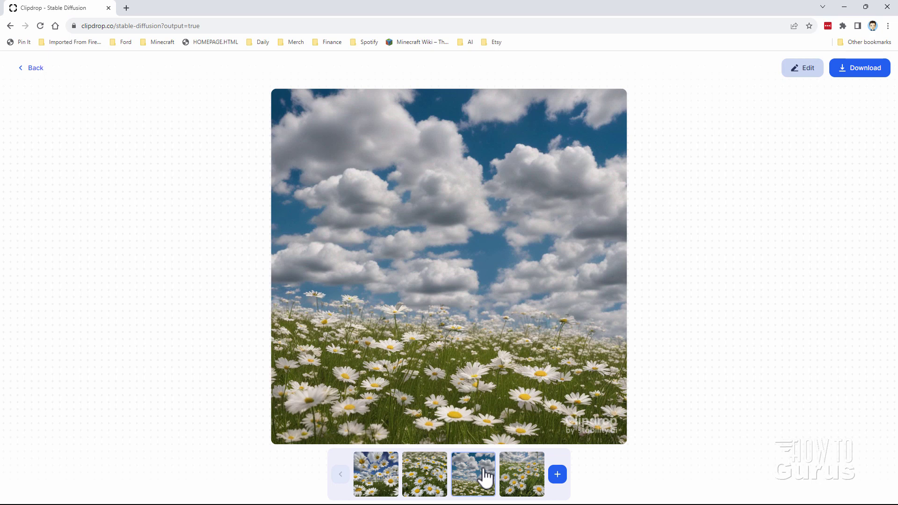
Generate a new batch, skip the subscription offer, and choose the fourth image: a meadow with a tree line.
{"action": "left_click", "coordinate": [559, 476]}
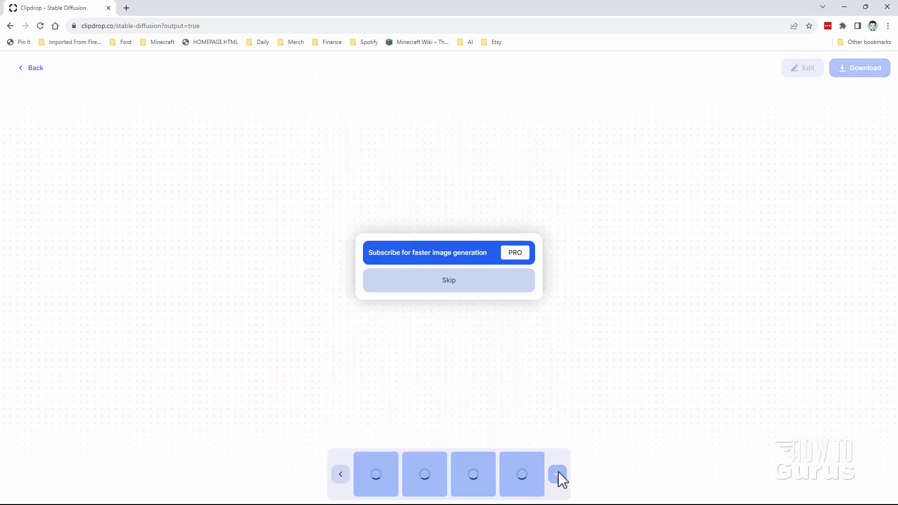
{"action": "left_click", "coordinate": [462, 283]}
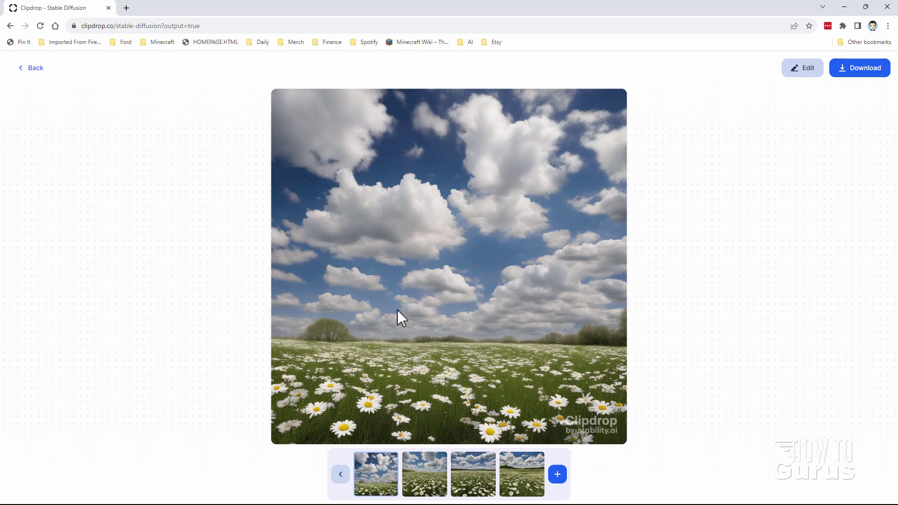
{"action": "left_click", "coordinate": [422, 465]}
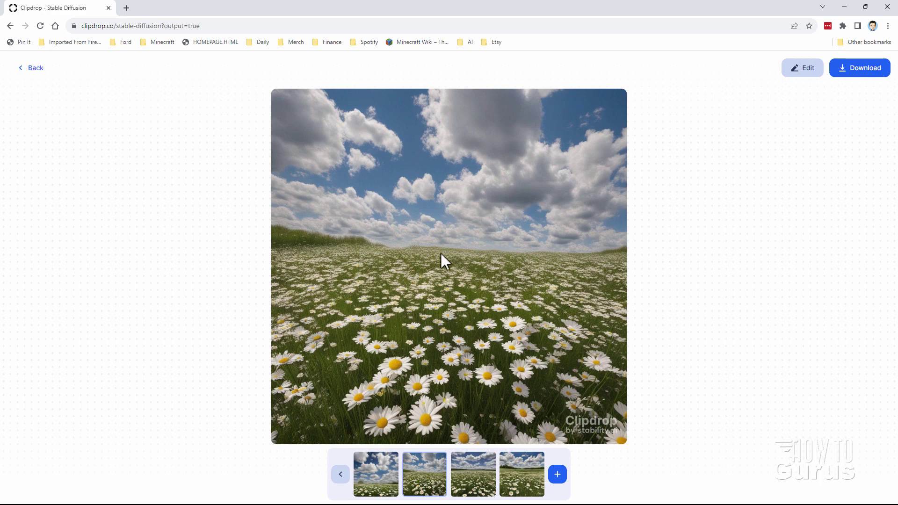
{"action": "left_click", "coordinate": [484, 463]}
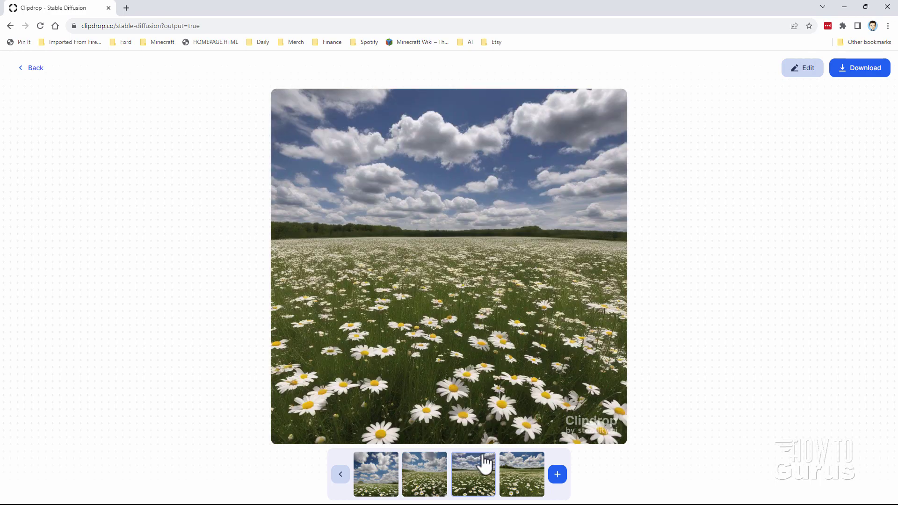
{"action": "left_click", "coordinate": [518, 482]}
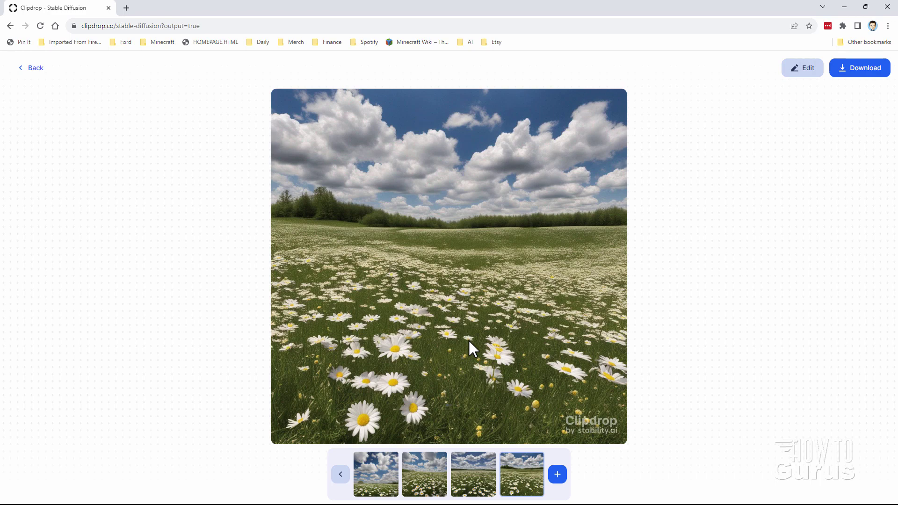
Download the daisy-meadow image as stable-diffusion-xl.jpg into the Projects folder.
{"action": "left_click", "coordinate": [861, 75]}
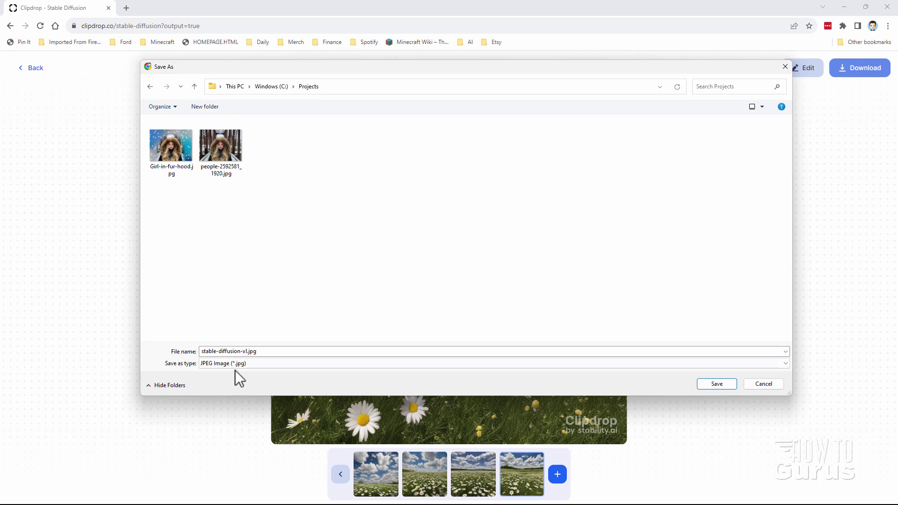
{"action": "left_click", "coordinate": [730, 386]}
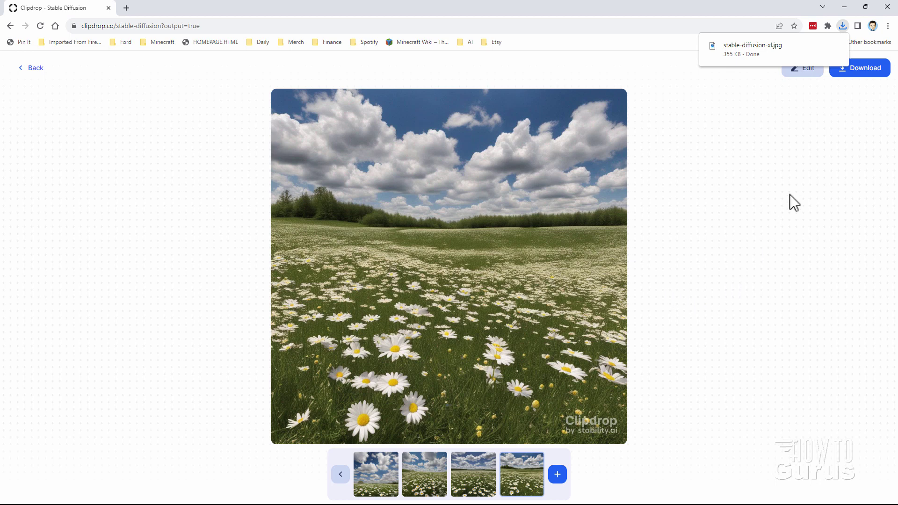
Open stable-diffusion-xl.jpg in Photoshop Elements.
{"action": "left_click", "coordinate": [844, 8]}
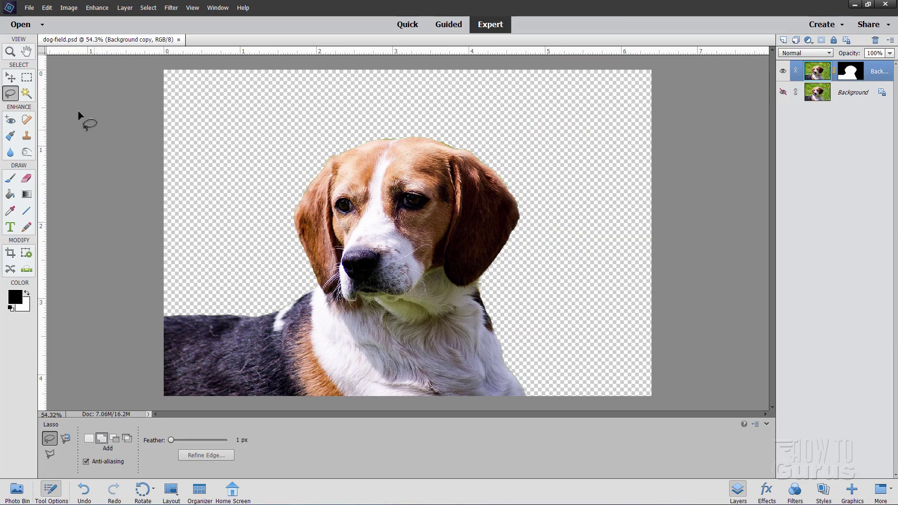
{"action": "left_click", "coordinate": [29, 8]}
{"action": "left_click", "coordinate": [35, 34]}
{"action": "left_click", "coordinate": [397, 128]}
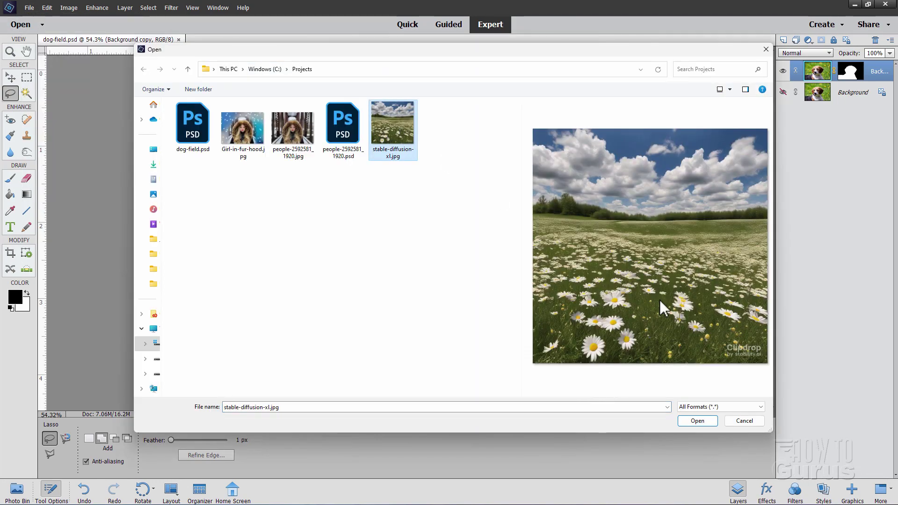
{"action": "left_click", "coordinate": [697, 424]}
{"action": "left_click_drag", "start_coordinate": [637, 236], "coordinate": [549, 117]}
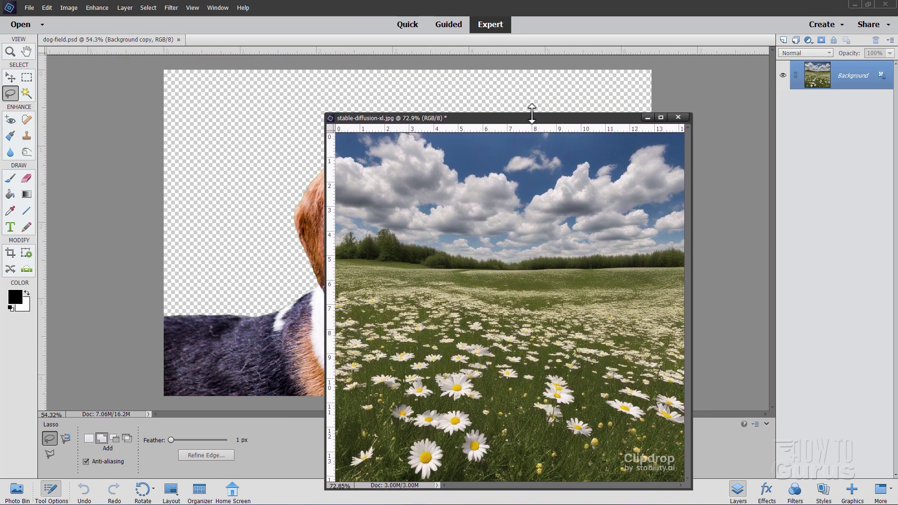
Turn off floating document windows in the General preferences.
{"action": "left_click", "coordinate": [49, 8]}
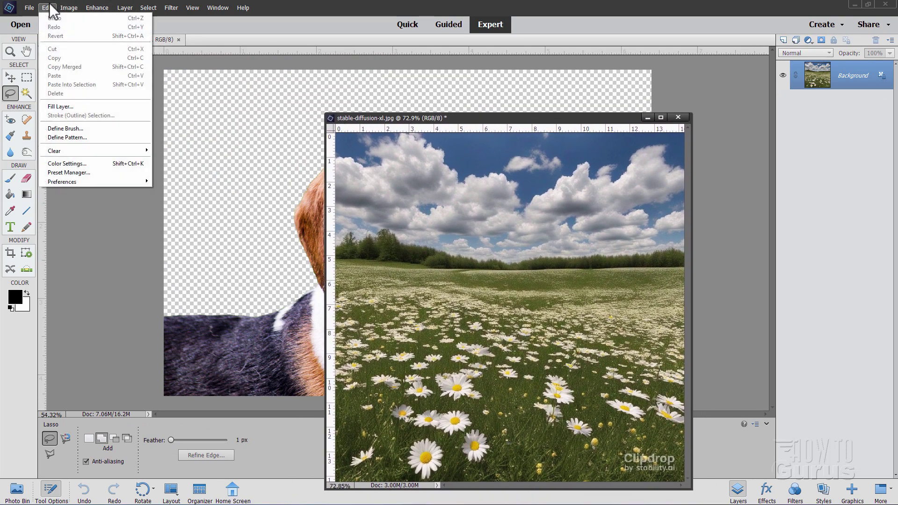
{"action": "mouse_move", "coordinate": [83, 181]}
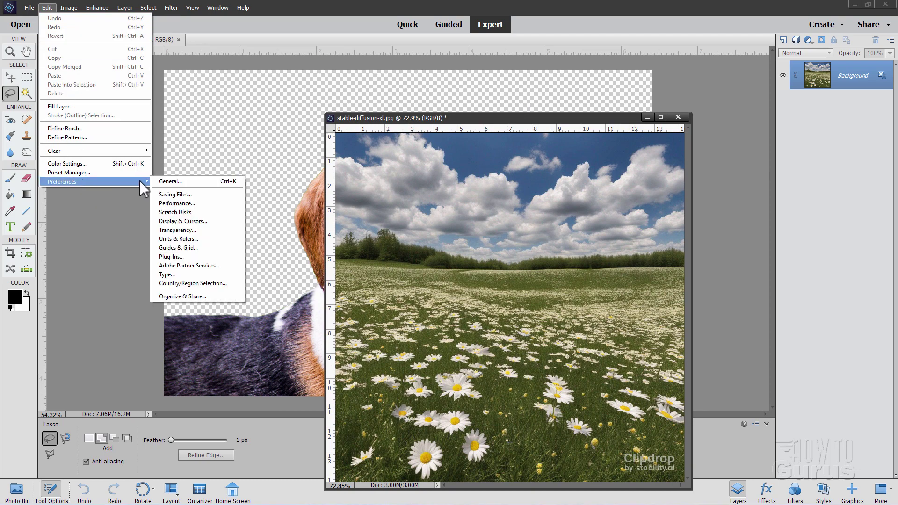
{"action": "left_click", "coordinate": [178, 182]}
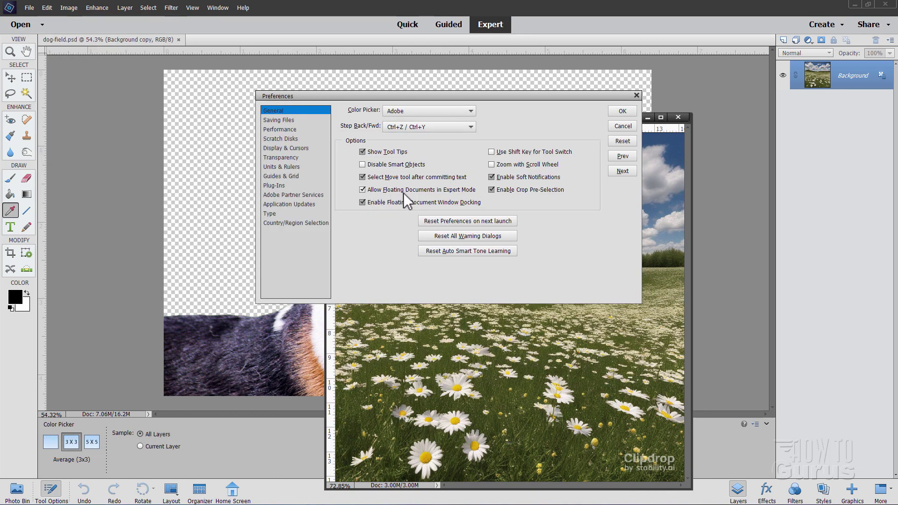
{"action": "left_click", "coordinate": [371, 190]}
{"action": "left_click", "coordinate": [614, 117]}
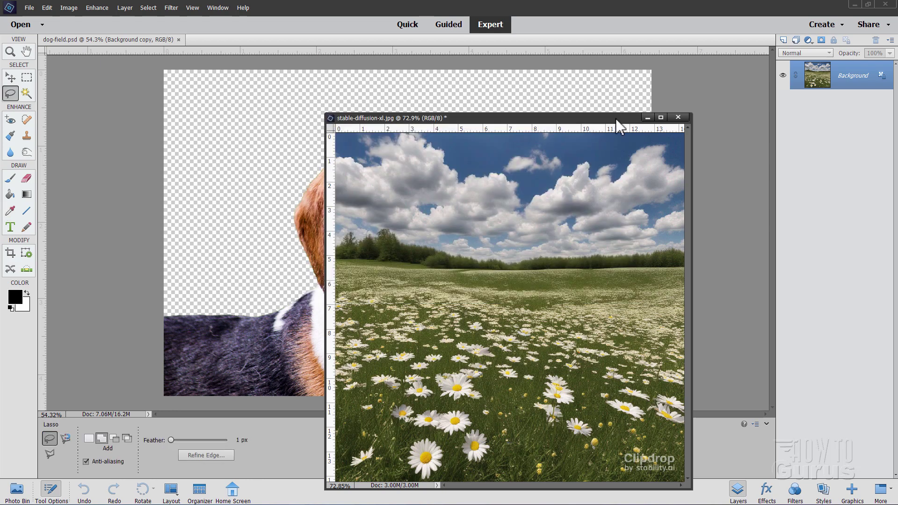
Copy the daisy field into dog-field.psd as a layer, close the original, and position it.
{"action": "left_click_drag", "start_coordinate": [608, 118], "coordinate": [653, 207]}
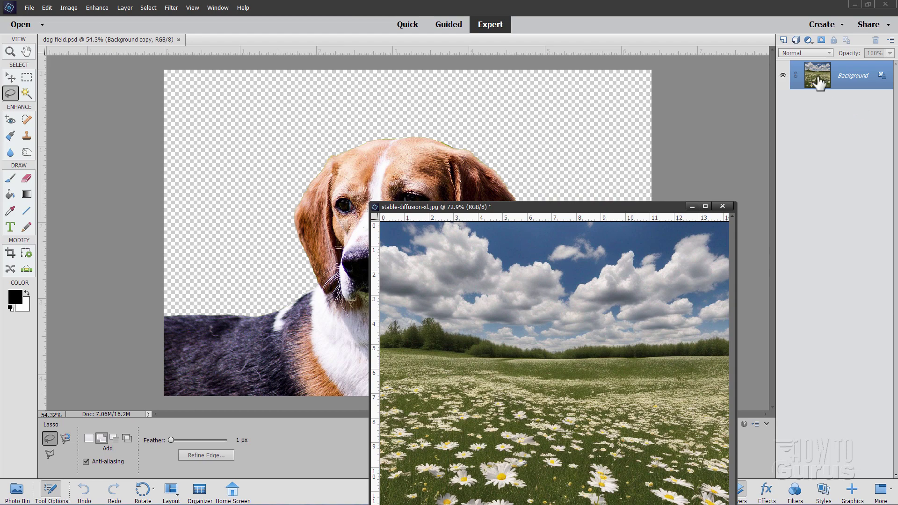
{"action": "left_click_drag", "start_coordinate": [812, 77], "coordinate": [445, 146]}
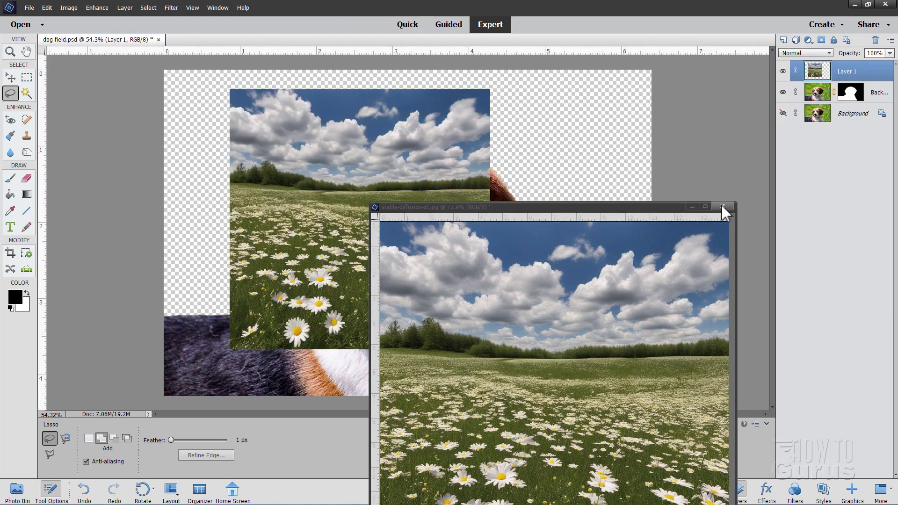
{"action": "left_click", "coordinate": [723, 207]}
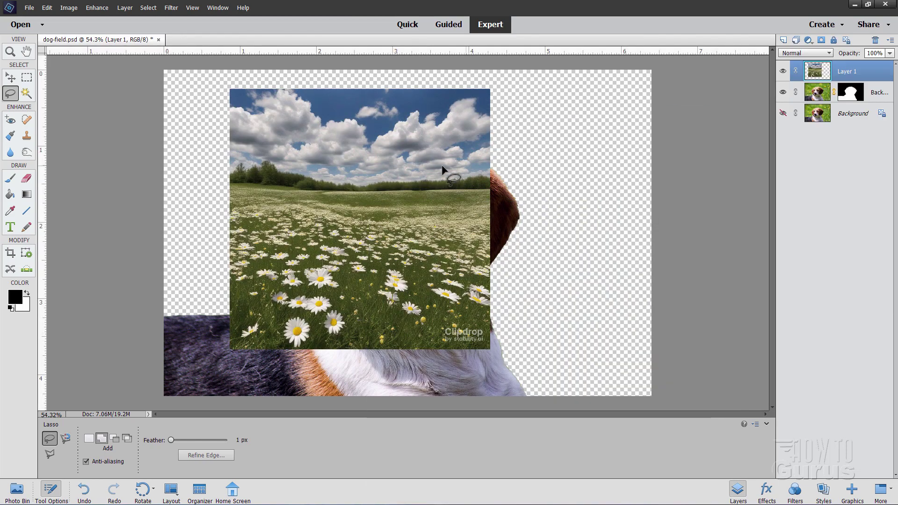
{"action": "left_click", "coordinate": [11, 76]}
{"action": "left_click_drag", "start_coordinate": [271, 173], "coordinate": [207, 190]}
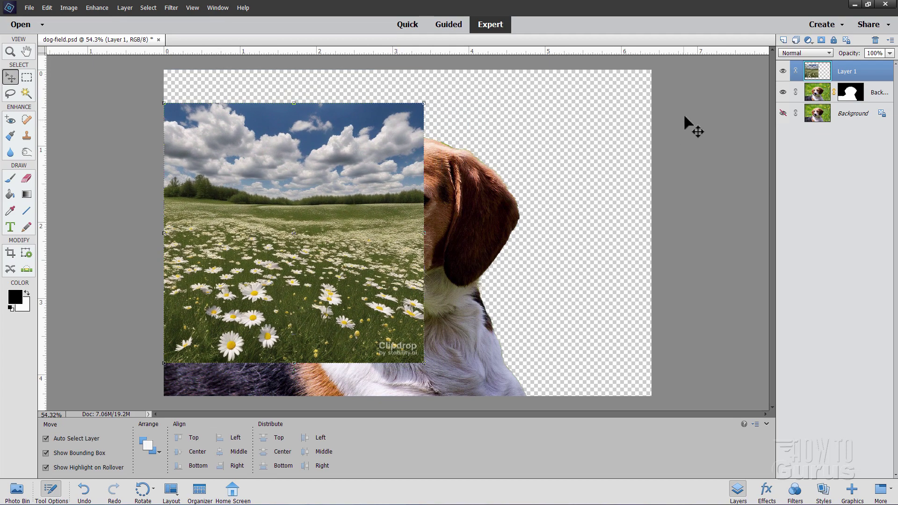
{"action": "left_click_drag", "start_coordinate": [348, 210], "coordinate": [386, 226]}
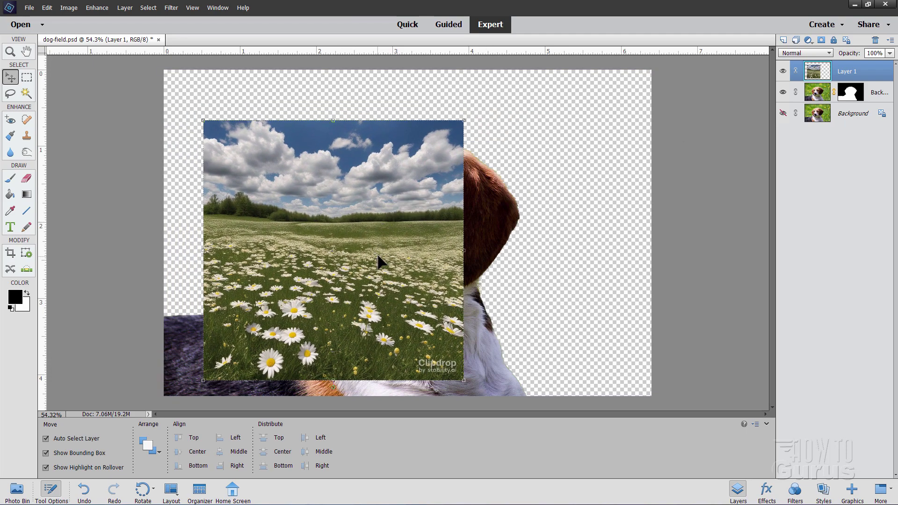
{"action": "left_click_drag", "start_coordinate": [379, 262], "coordinate": [385, 261]}
Move the daisy layer beneath the dog, try its placement, then delete Layer 1.
{"action": "left_click_drag", "start_coordinate": [865, 72], "coordinate": [863, 101]}
{"action": "left_click_drag", "start_coordinate": [284, 247], "coordinate": [239, 241]}
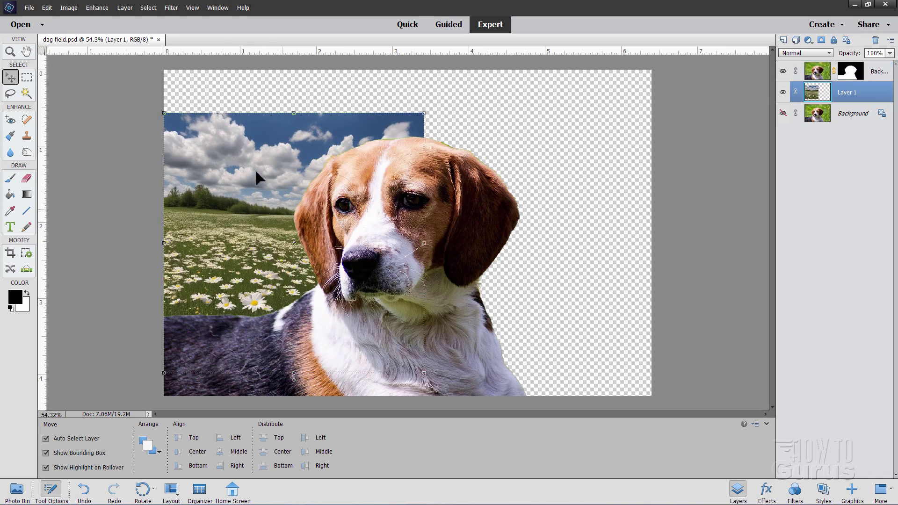
{"action": "left_click_drag", "start_coordinate": [231, 212], "coordinate": [254, 203]}
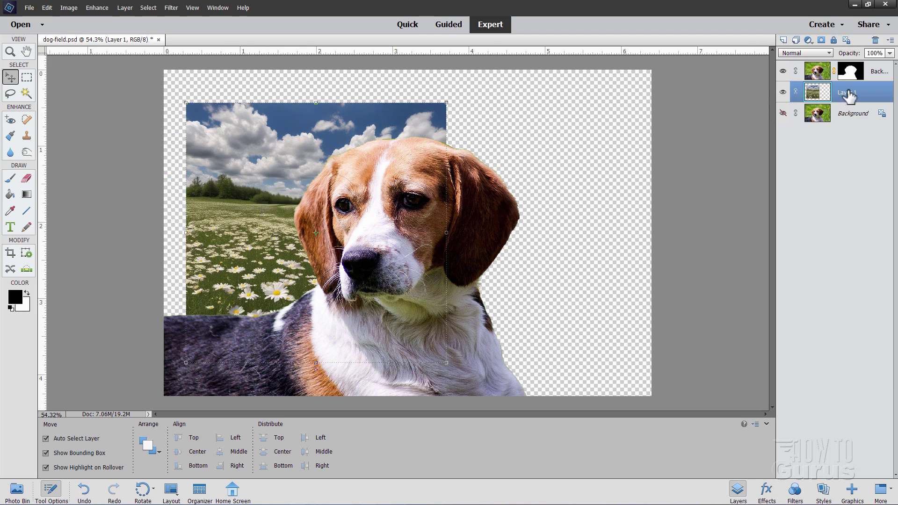
{"action": "left_click", "coordinate": [876, 40]}
{"action": "left_click", "coordinate": [466, 189]}
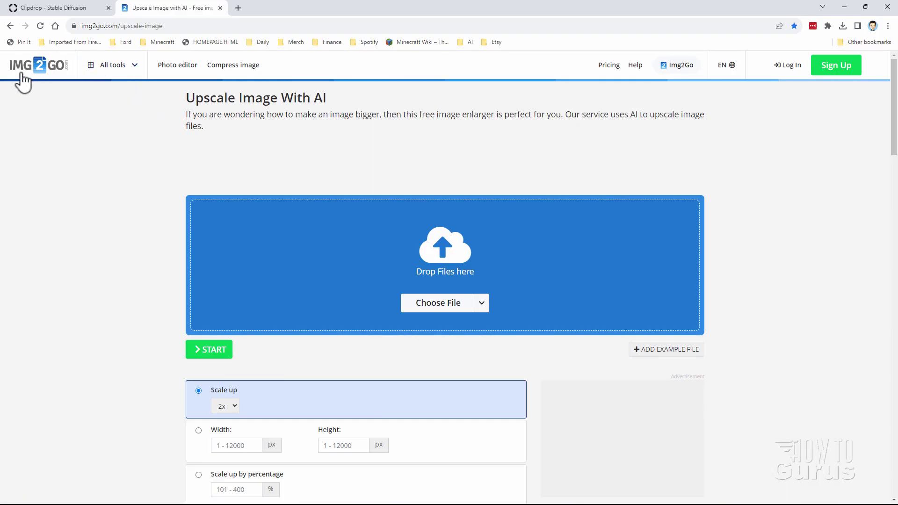
Upload stable-diffusion-xl.jpg to Img2Go's Upscale Image With AI tool.
{"action": "left_click", "coordinate": [161, 25]}
{"action": "left_click", "coordinate": [437, 307]}
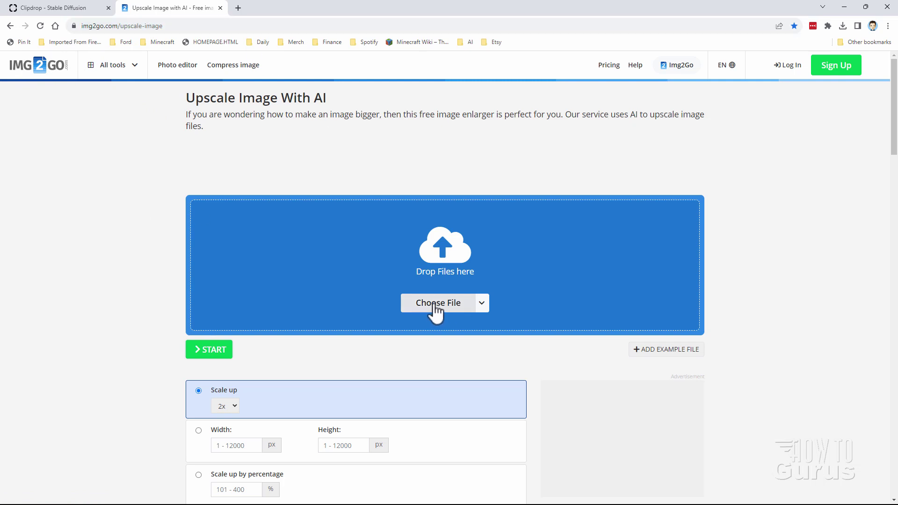
{"action": "left_click", "coordinate": [435, 305]}
{"action": "left_click", "coordinate": [402, 141]}
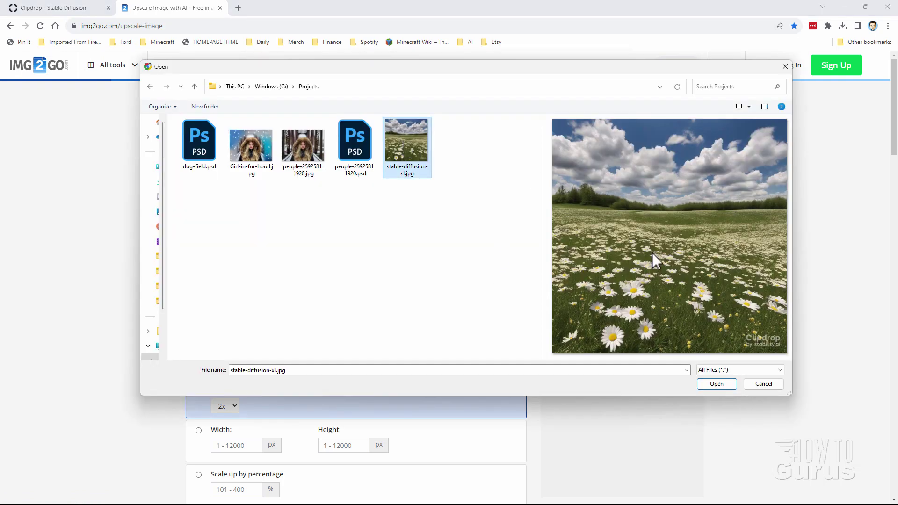
{"action": "left_click", "coordinate": [711, 384]}
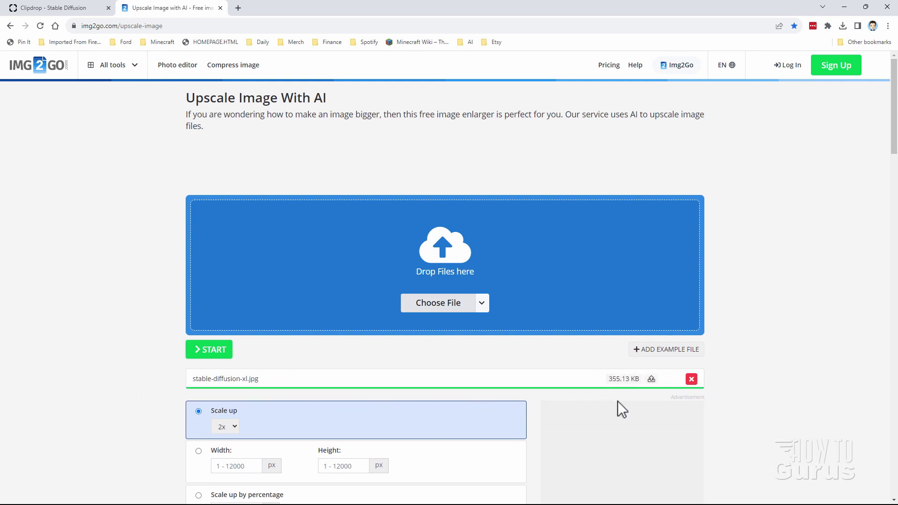
Check the Scale up factor and start the AI upscale.
{"action": "scroll", "coordinate": [138, 333], "scroll_direction": "down", "scroll_amount": 3}
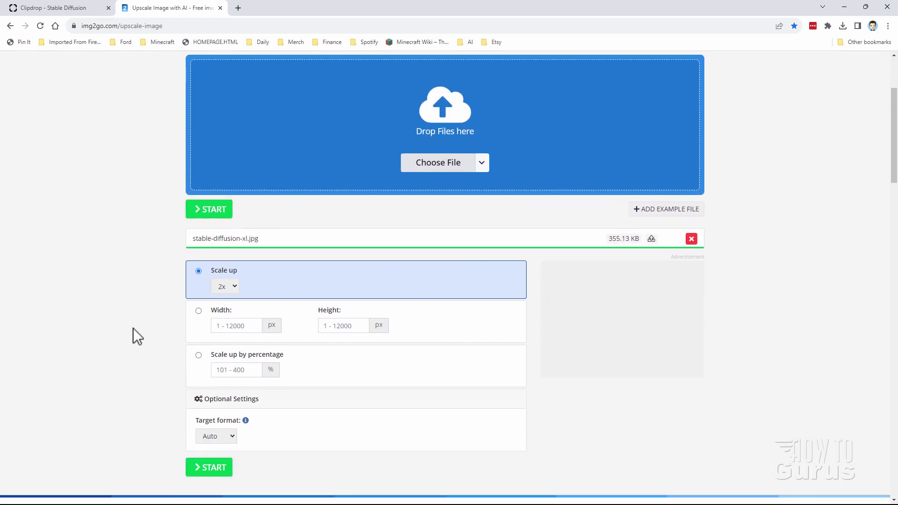
{"action": "left_click", "coordinate": [235, 287]}
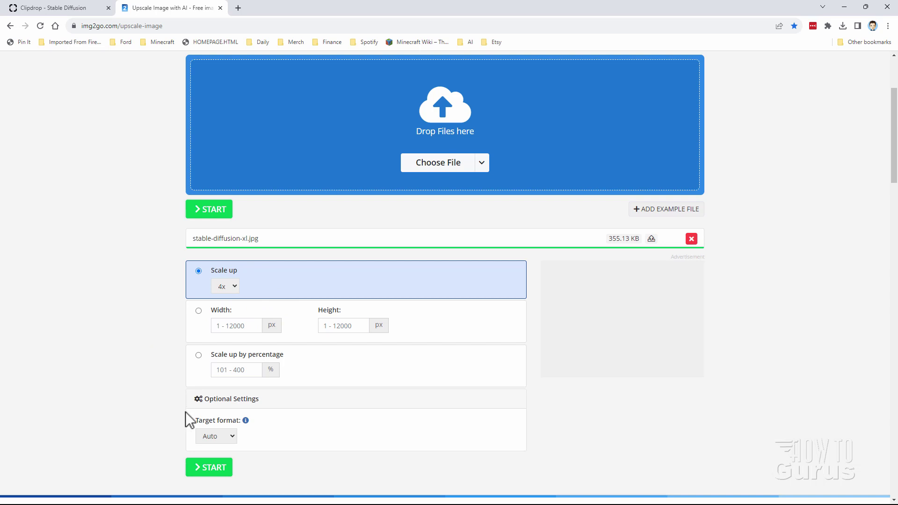
{"action": "left_click", "coordinate": [216, 465]}
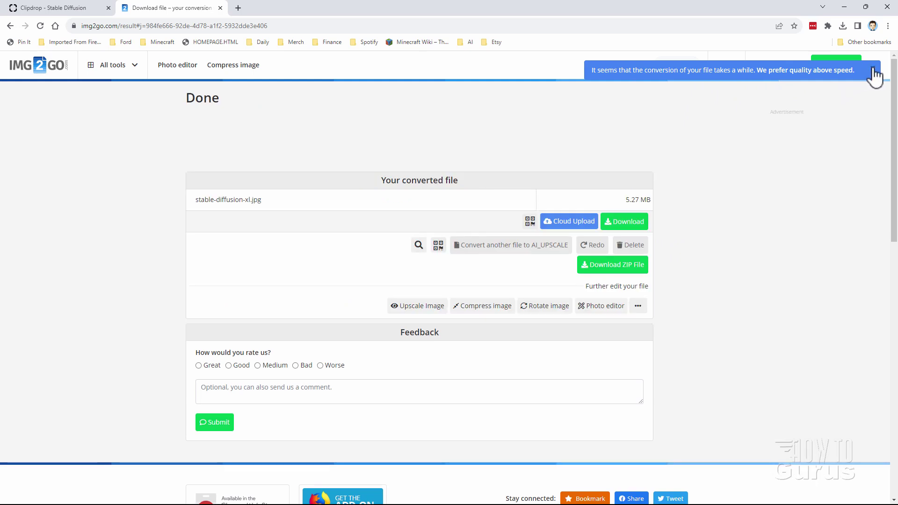
Download the upscaled image, renaming it 'new field.jpg' in the Projects folder.
{"action": "left_click", "coordinate": [872, 70]}
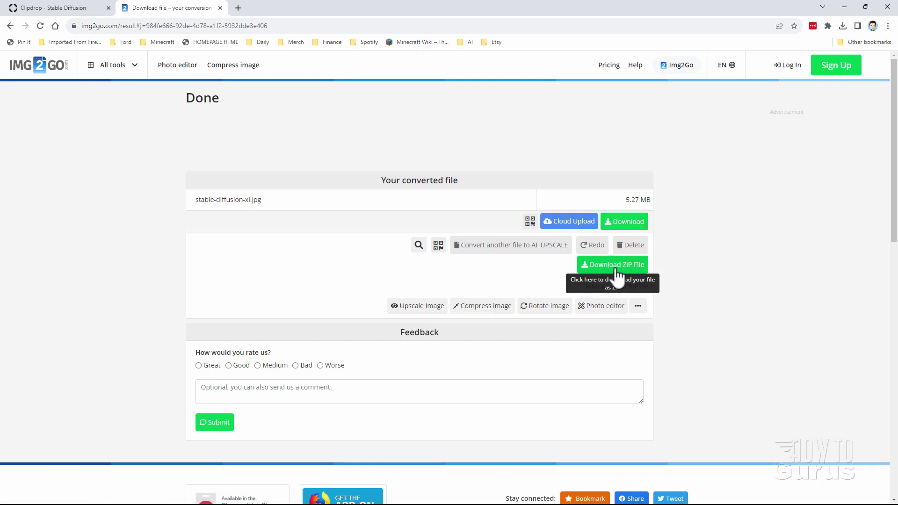
{"action": "left_click", "coordinate": [623, 223]}
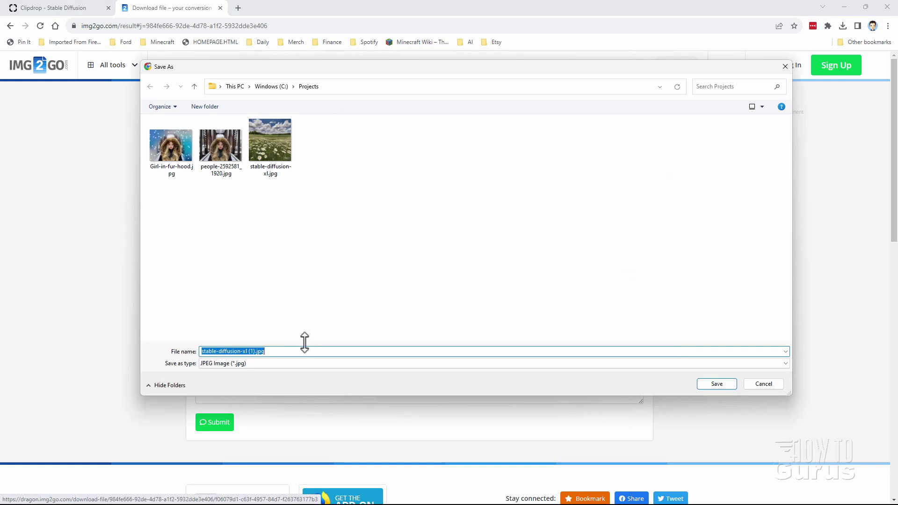
{"action": "left_click", "coordinate": [256, 352]}
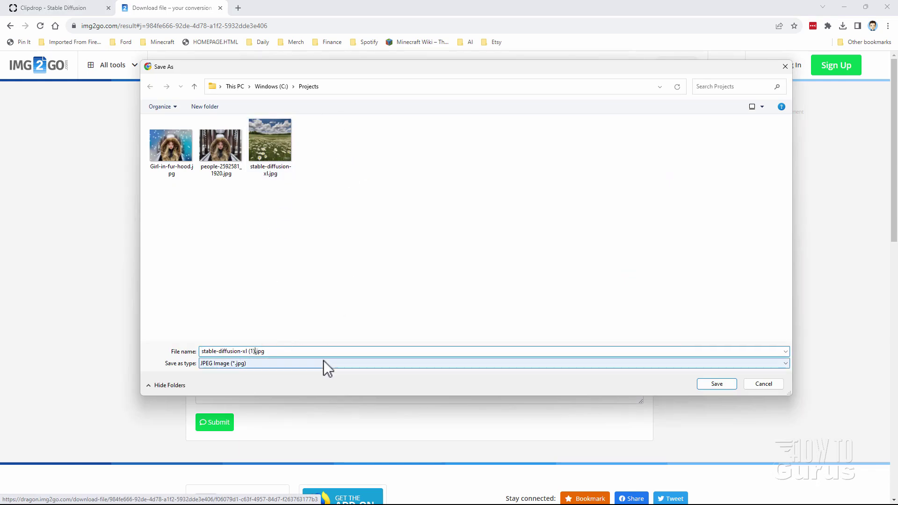
{"action": "key", "text": "BackSpace"}
{"action": "key", "text": "BackSpace"}
{"action": "key", "text": "BackSpace"}
{"action": "key", "text": "BackSpace"}
{"action": "key", "text": "BackSpace"}
{"action": "key", "text": "BackSpace"}
{"action": "key", "text": "BackSpace"}
{"action": "key", "text": "BackSpace"}
{"action": "key", "text": "BackSpace"}
{"action": "key", "text": "BackSpace"}
{"action": "key", "text": "BackSpace"}
{"action": "key", "text": "BackSpace"}
{"action": "key", "text": "BackSpace"}
{"action": "key", "text": "BackSpace"}
{"action": "key", "text": "BackSpace"}
{"action": "key", "text": "BackSpace"}
{"action": "key", "text": "BackSpace"}
{"action": "key", "text": "BackSpace"}
{"action": "key", "text": "BackSpace"}
{"action": "key", "text": "BackSpace"}
{"action": "type", "text": "new field"}
{"action": "left_click", "coordinate": [729, 382]}
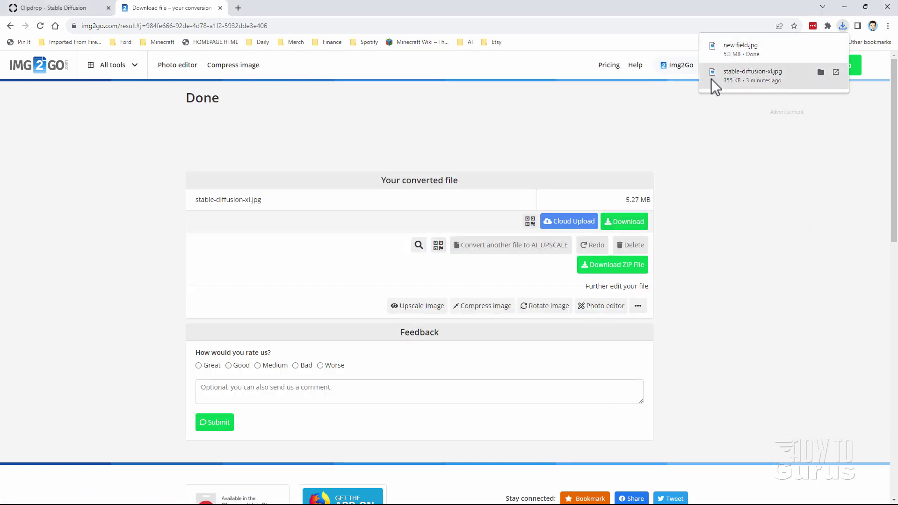
Open new field.jpg and copy it into dog-field.psd as a layer, closing the original.
{"action": "left_click", "coordinate": [844, 8]}
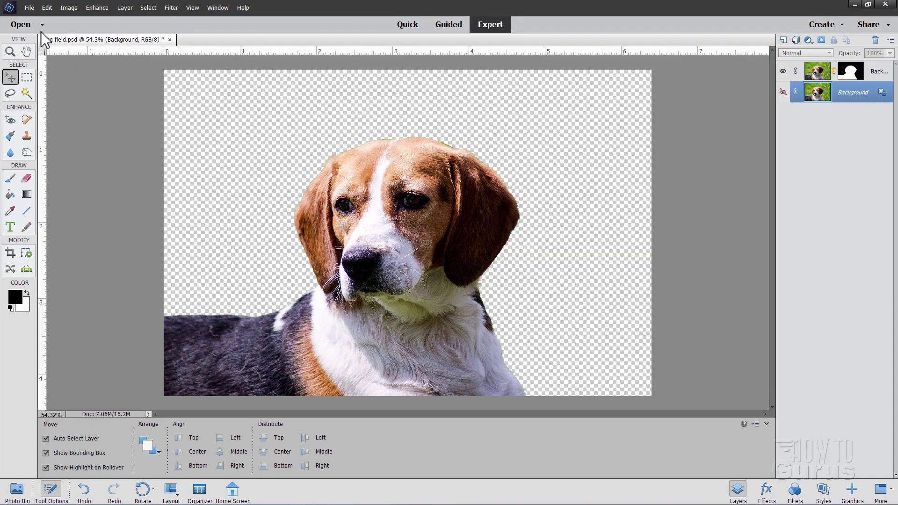
{"action": "left_click", "coordinate": [29, 8]}
{"action": "left_click", "coordinate": [39, 26]}
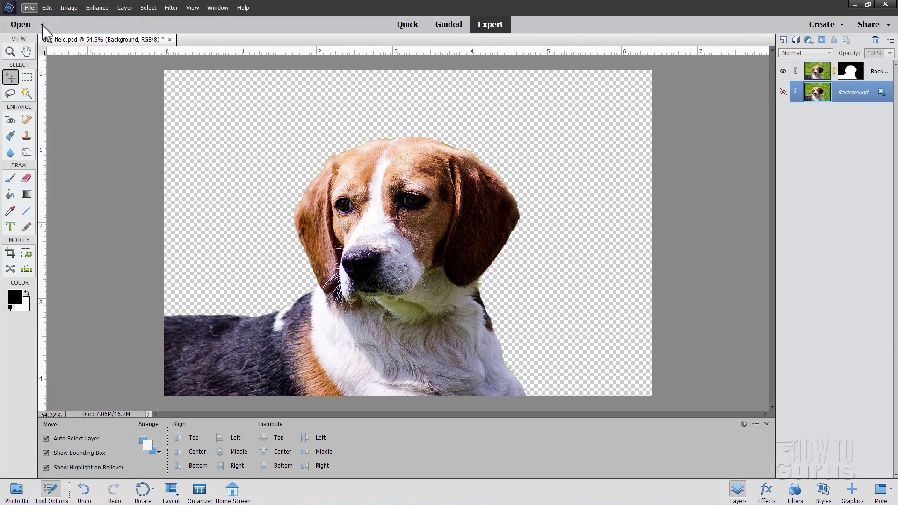
{"action": "left_click", "coordinate": [288, 151]}
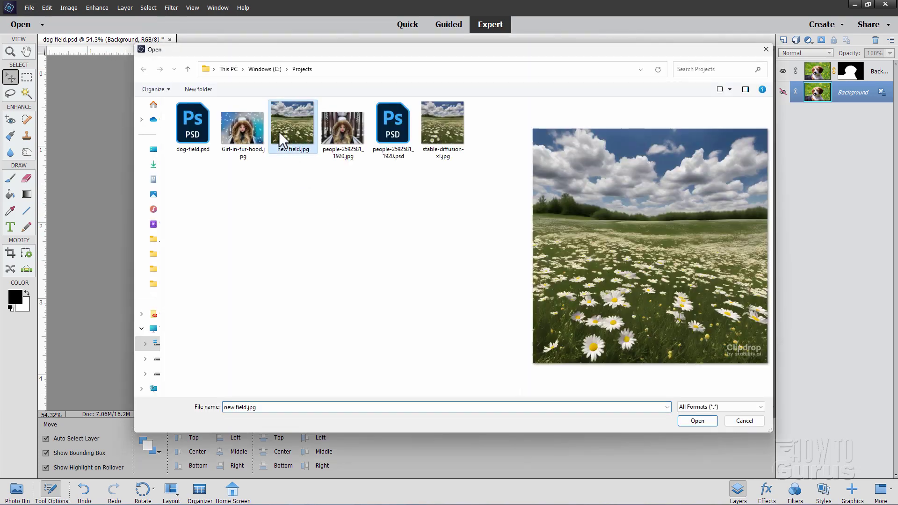
{"action": "left_click", "coordinate": [711, 423]}
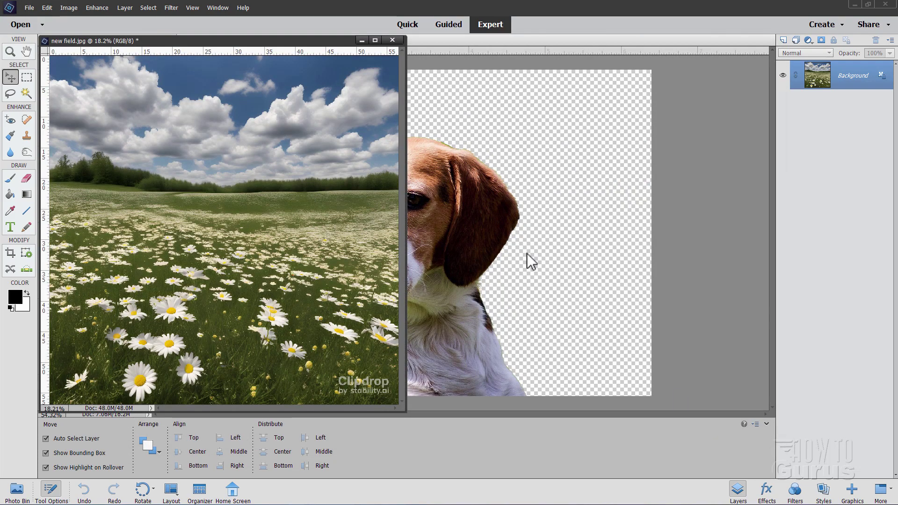
{"action": "left_click_drag", "start_coordinate": [797, 87], "coordinate": [588, 188]}
{"action": "left_click", "coordinate": [393, 40]}
Place the field behind the dog and scale it to 54.65% to cover the canvas.
{"action": "left_click_drag", "start_coordinate": [245, 174], "coordinate": [563, 185]}
{"action": "left_click_drag", "start_coordinate": [580, 243], "coordinate": [551, 186]}
{"action": "left_click_drag", "start_coordinate": [228, 187], "coordinate": [191, 136]}
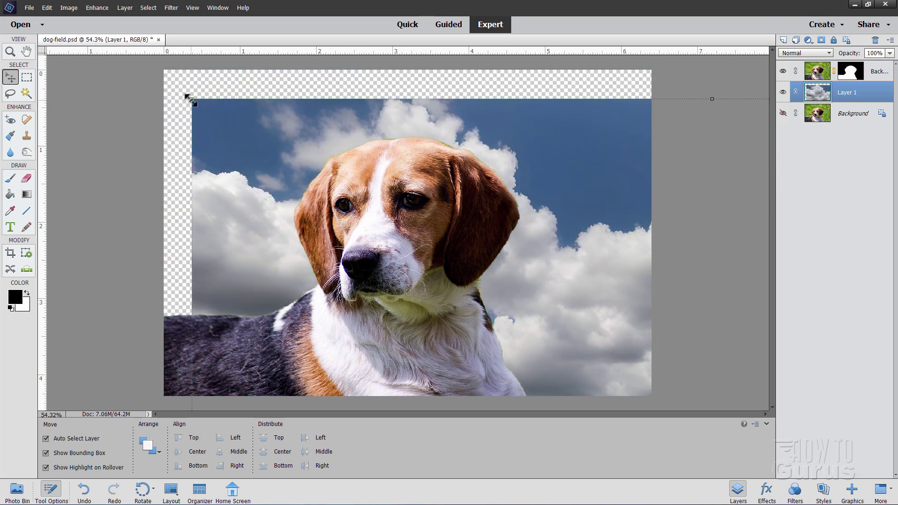
{"action": "left_click_drag", "start_coordinate": [189, 99], "coordinate": [503, 271]}
{"action": "left_click_drag", "start_coordinate": [541, 366], "coordinate": [341, 238]}
{"action": "left_click_drag", "start_coordinate": [522, 333], "coordinate": [321, 171]}
{"action": "left_click_drag", "start_coordinate": [248, 214], "coordinate": [248, 194]}
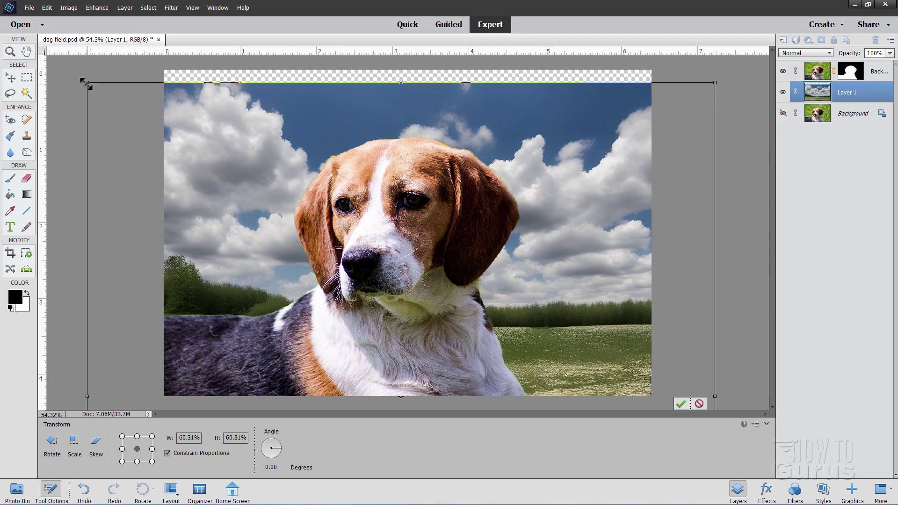
{"action": "left_click_drag", "start_coordinate": [87, 83], "coordinate": [146, 141]}
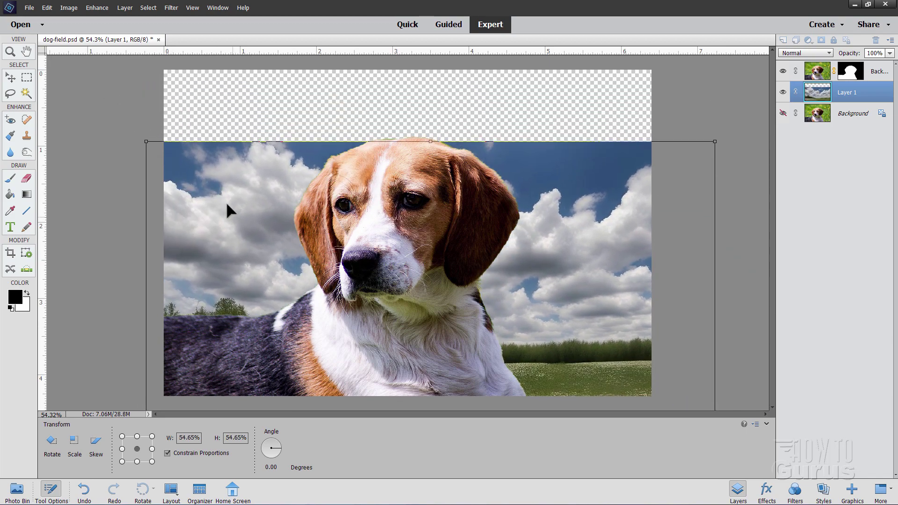
{"action": "left_click_drag", "start_coordinate": [249, 253], "coordinate": [216, 177]}
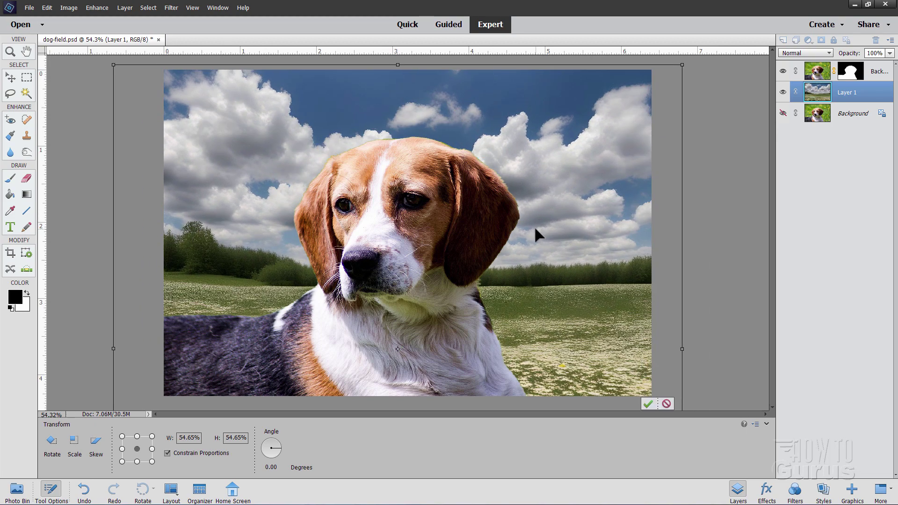
Fine-tune the field's vertical position so daisies, trees and sky all show.
{"action": "left_click_drag", "start_coordinate": [599, 344], "coordinate": [567, 268]}
{"action": "left_click_drag", "start_coordinate": [565, 232], "coordinate": [566, 240]}
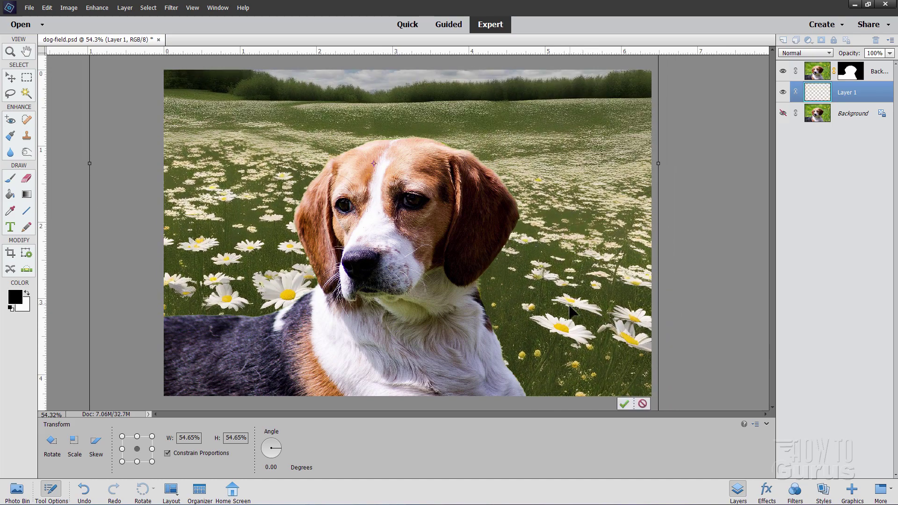
{"action": "left_click_drag", "start_coordinate": [567, 272], "coordinate": [568, 229]}
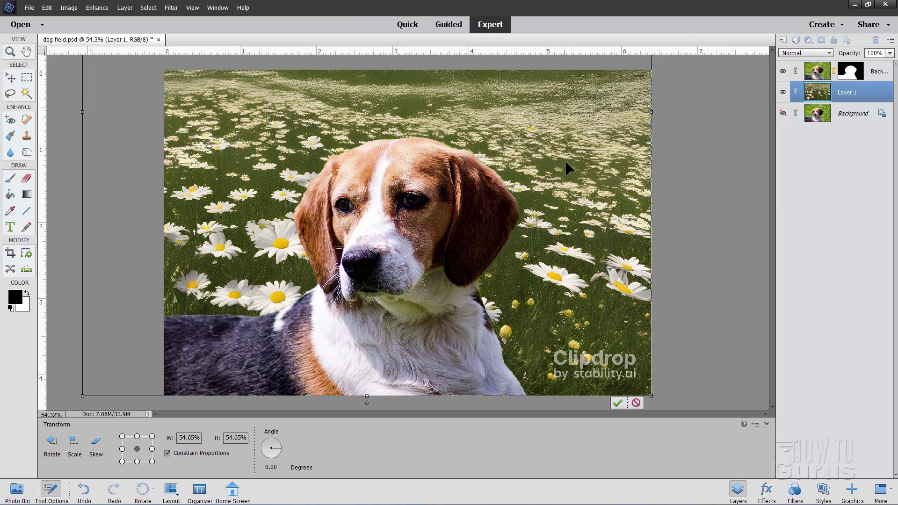
{"action": "left_click_drag", "start_coordinate": [565, 164], "coordinate": [574, 162]}
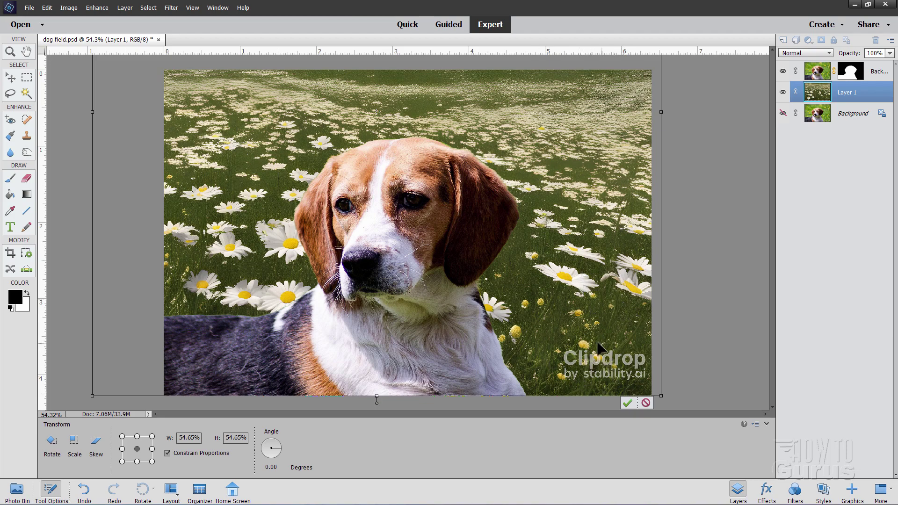
{"action": "left_click_drag", "start_coordinate": [571, 175], "coordinate": [583, 259]}
{"action": "left_click_drag", "start_coordinate": [567, 208], "coordinate": [548, 279]}
Commit the field's transform and toggle its visibility to compare the composite.
{"action": "left_click", "coordinate": [622, 404]}
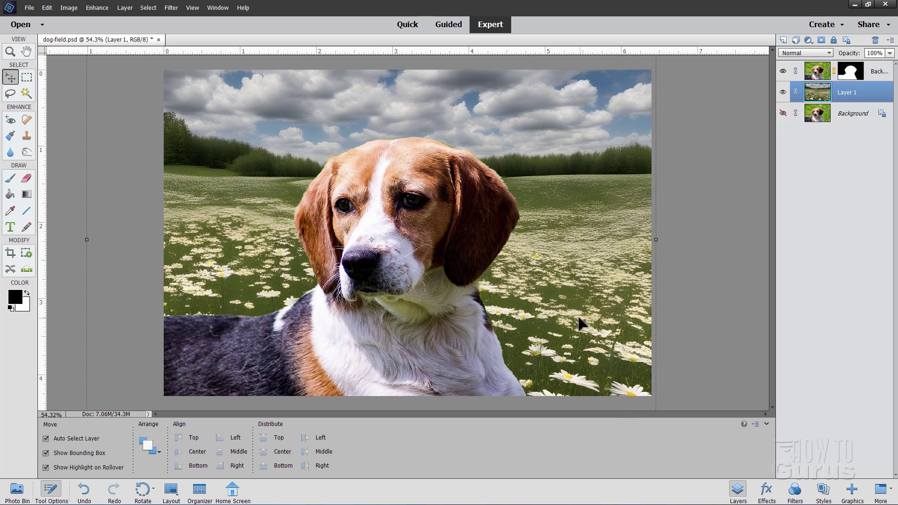
{"action": "left_click", "coordinate": [783, 114]}
{"action": "left_click", "coordinate": [784, 93]}
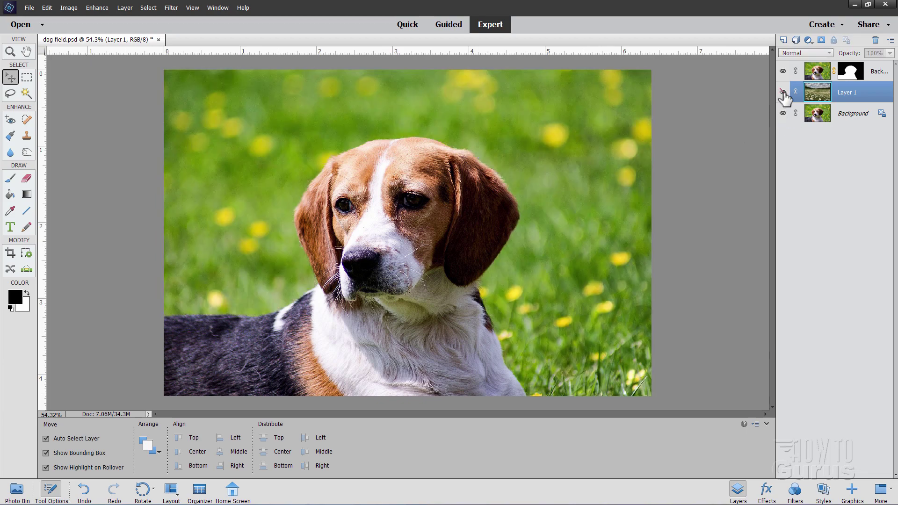
{"action": "left_click", "coordinate": [783, 93]}
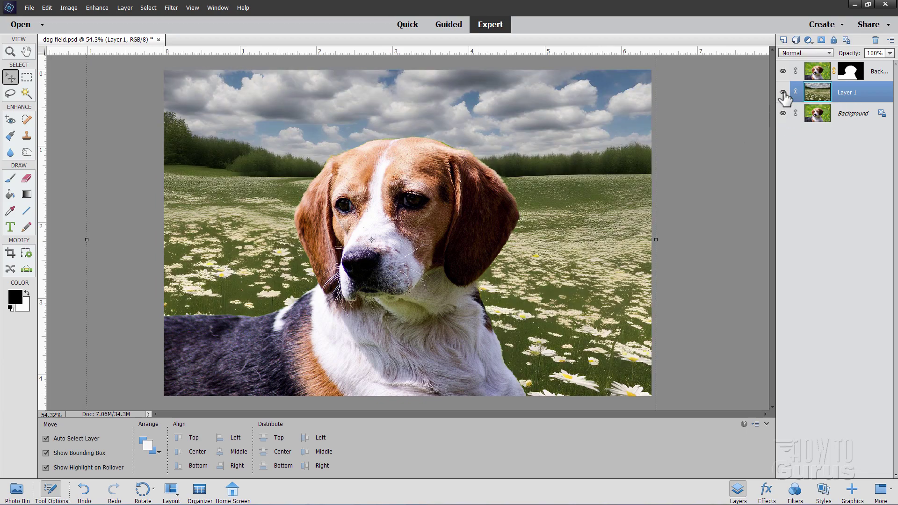
{"action": "left_click", "coordinate": [783, 92]}
{"action": "left_click", "coordinate": [783, 92]}
Add a Hue/Saturation adjustment layer with saturation raised to +43.
{"action": "left_click", "coordinate": [126, 9]}
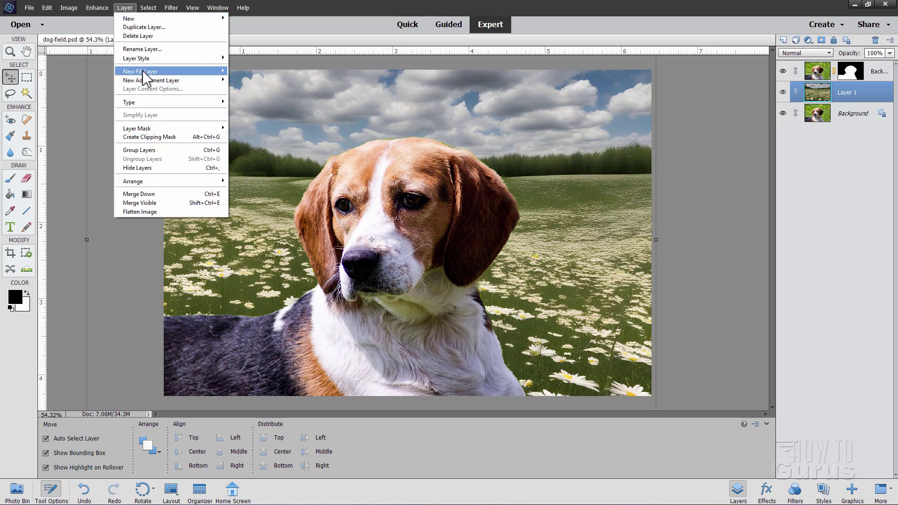
{"action": "mouse_move", "coordinate": [149, 81]}
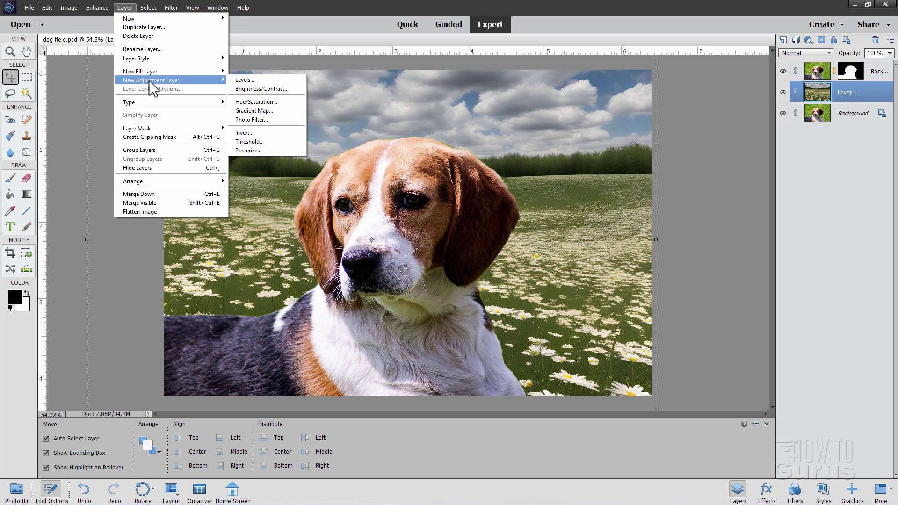
{"action": "left_click", "coordinate": [265, 101]}
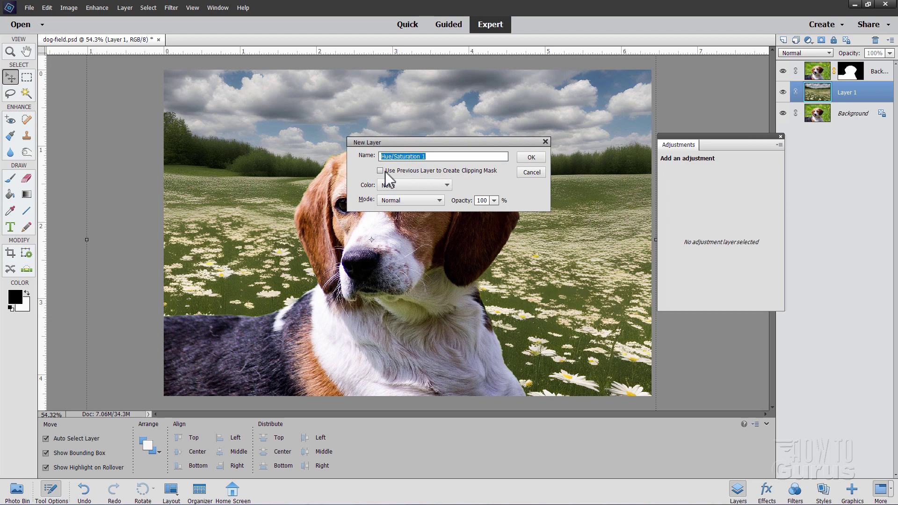
{"action": "left_click", "coordinate": [530, 157]}
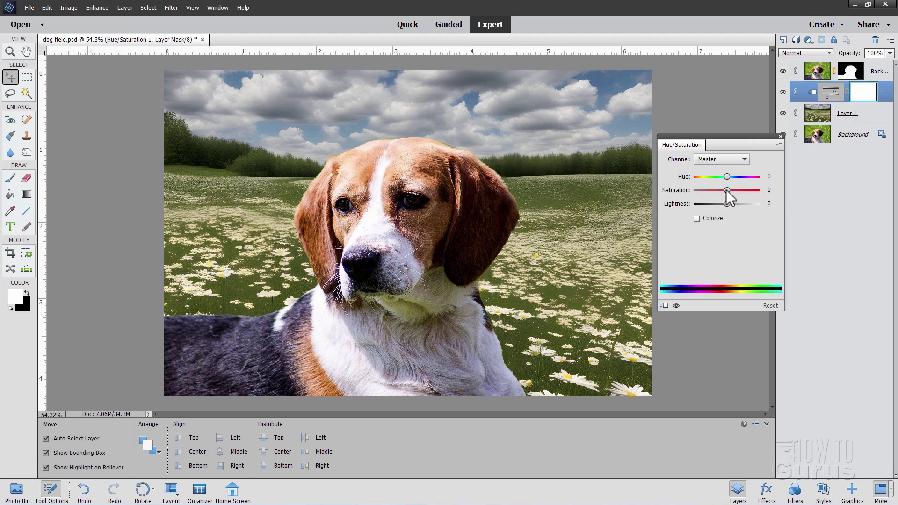
{"action": "mouse_move", "coordinate": [728, 191]}
{"action": "left_mouse_down"}
{"action": "mouse_move", "coordinate": [764, 189]}
{"action": "mouse_move", "coordinate": [725, 190]}
{"action": "mouse_move", "coordinate": [742, 190]}
{"action": "left_mouse_up"}
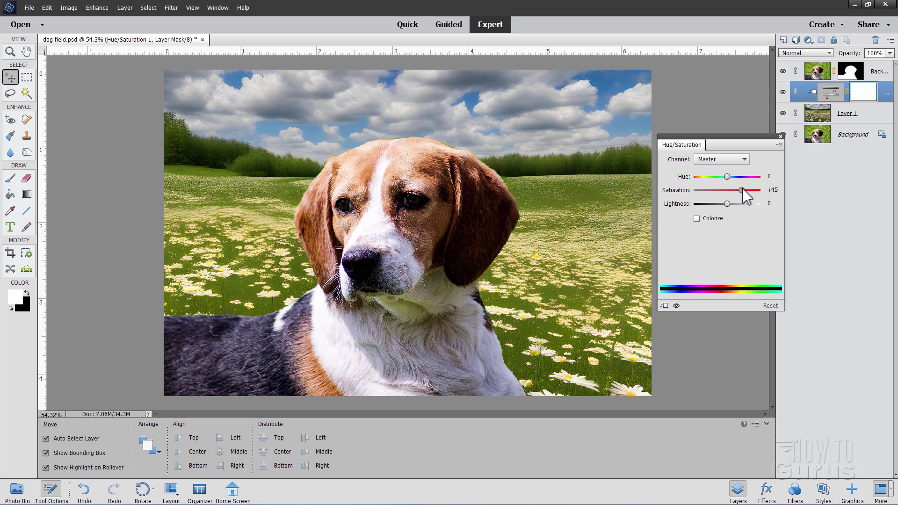
{"action": "left_click_drag", "start_coordinate": [741, 189], "coordinate": [741, 189]}
{"action": "left_click", "coordinate": [781, 136]}
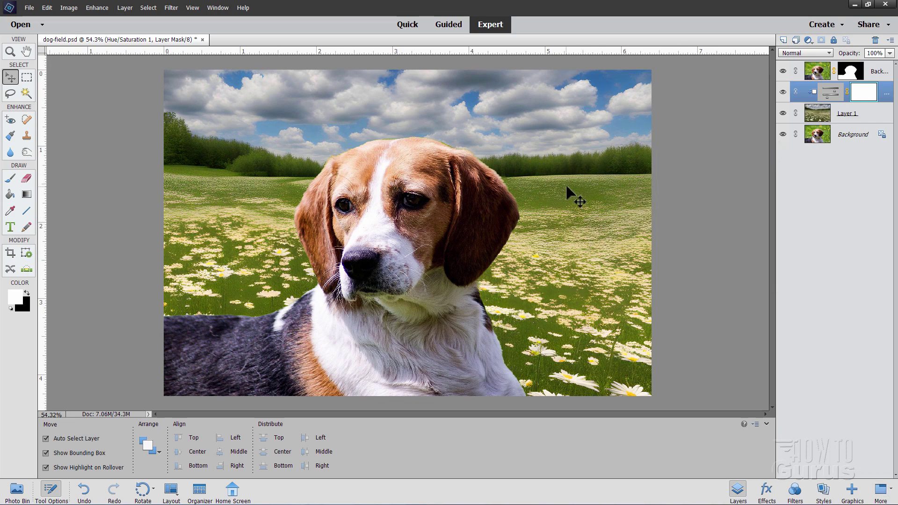
Create a clipped Levels adjustment layer with black input 14, midtone 1.50 and white 240.
{"action": "left_click", "coordinate": [125, 8]}
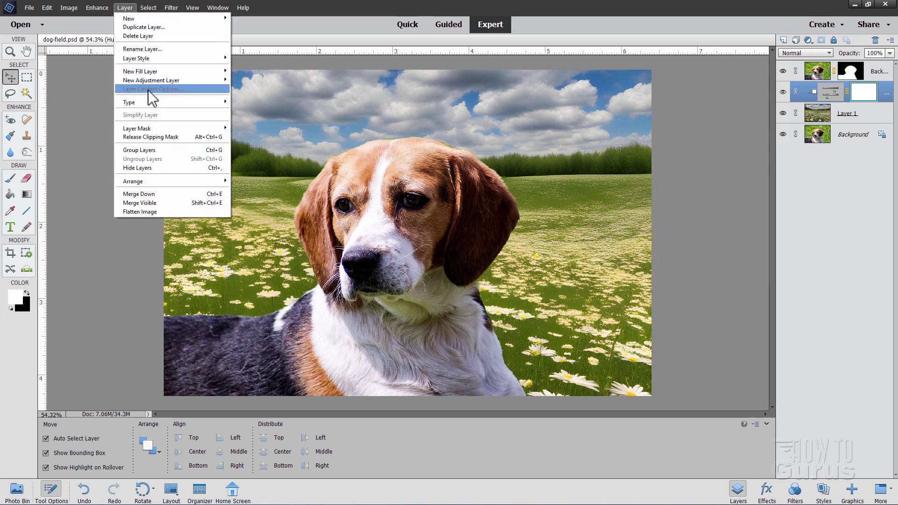
{"action": "mouse_move", "coordinate": [151, 83]}
{"action": "left_click", "coordinate": [244, 79]}
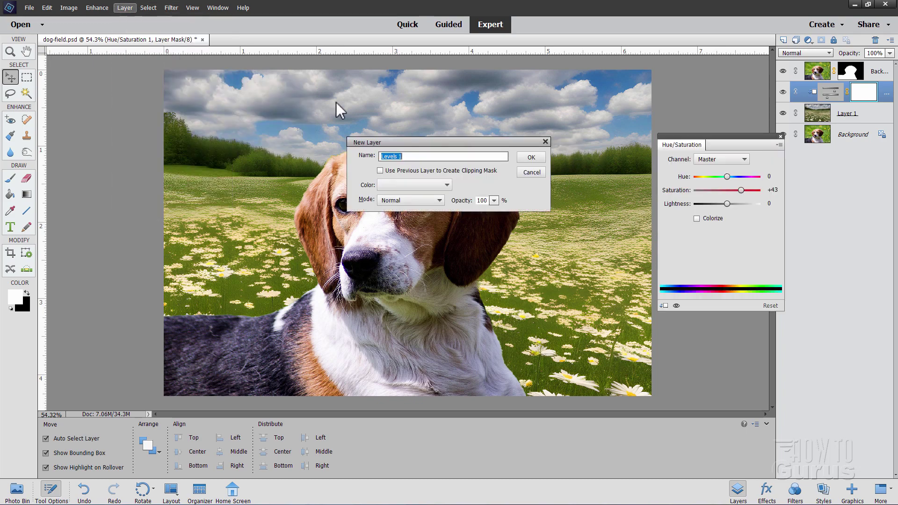
{"action": "left_click", "coordinate": [531, 158]}
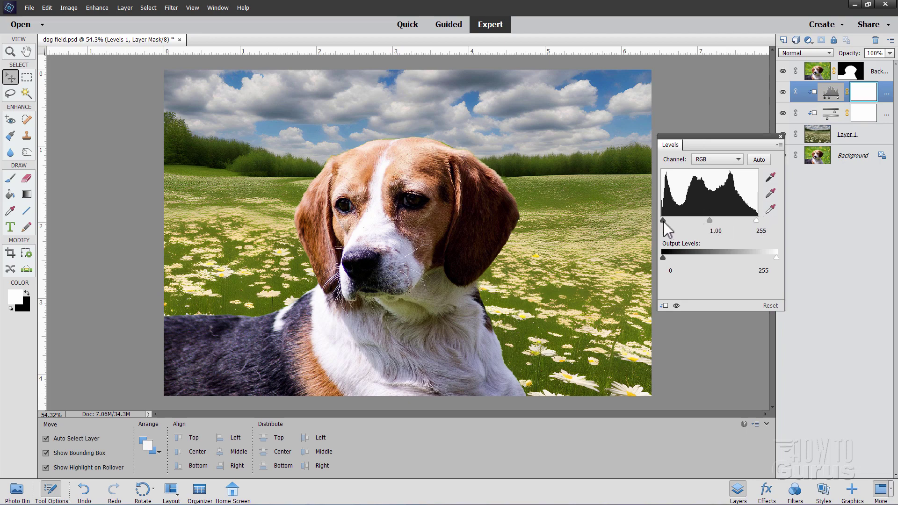
{"action": "left_click_drag", "start_coordinate": [664, 220], "coordinate": [668, 220]}
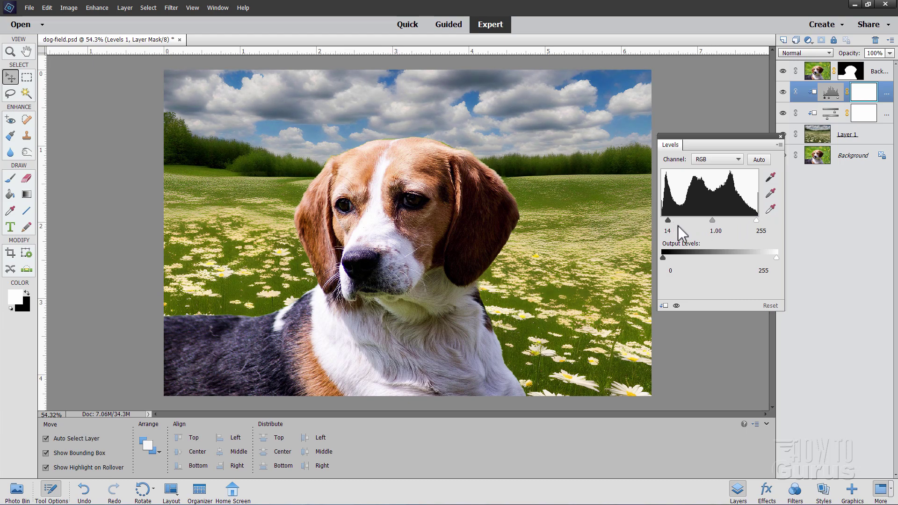
{"action": "left_click_drag", "start_coordinate": [757, 220], "coordinate": [753, 220]}
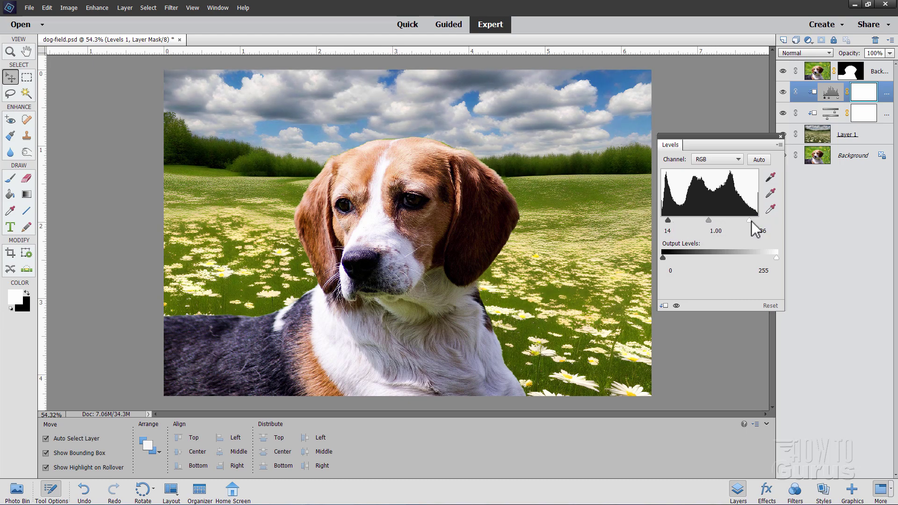
{"action": "mouse_move", "coordinate": [753, 224]}
{"action": "left_mouse_down"}
{"action": "mouse_move", "coordinate": [698, 223]}
{"action": "mouse_move", "coordinate": [748, 220]}
{"action": "left_mouse_up"}
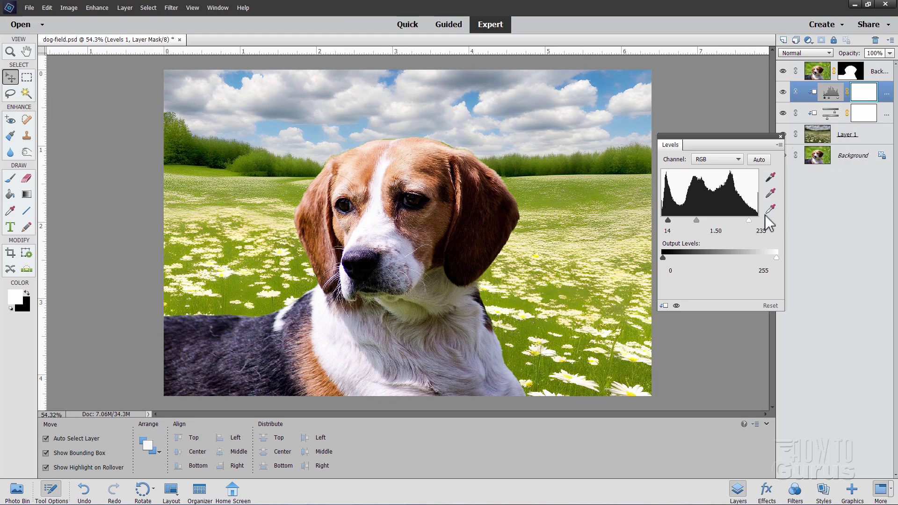
{"action": "left_click_drag", "start_coordinate": [748, 220], "coordinate": [751, 220]}
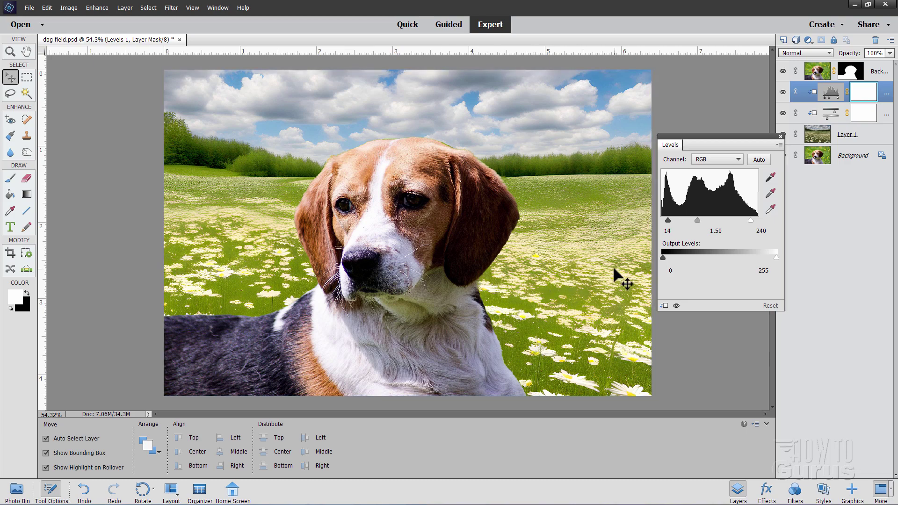
Select the Background copy layer, zoom onto the head's green fringe, and target its mask.
{"action": "left_click", "coordinate": [782, 135]}
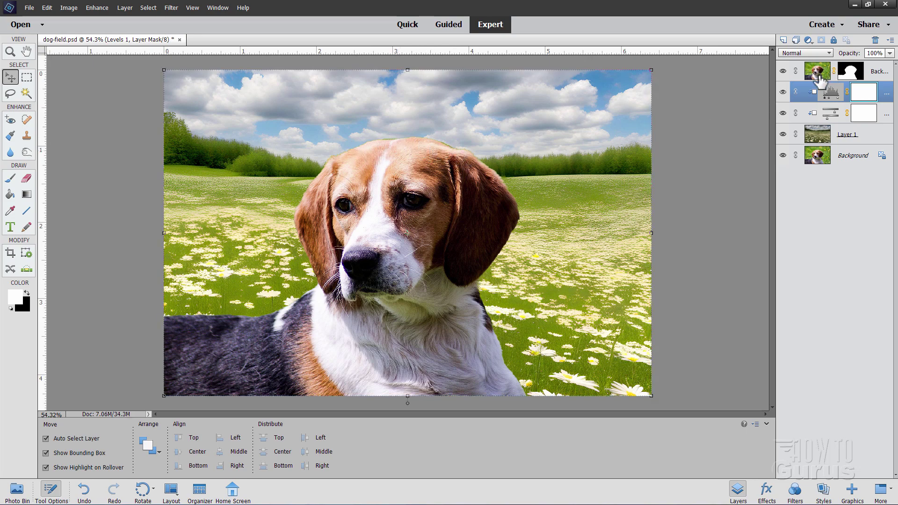
{"action": "left_click", "coordinate": [818, 75]}
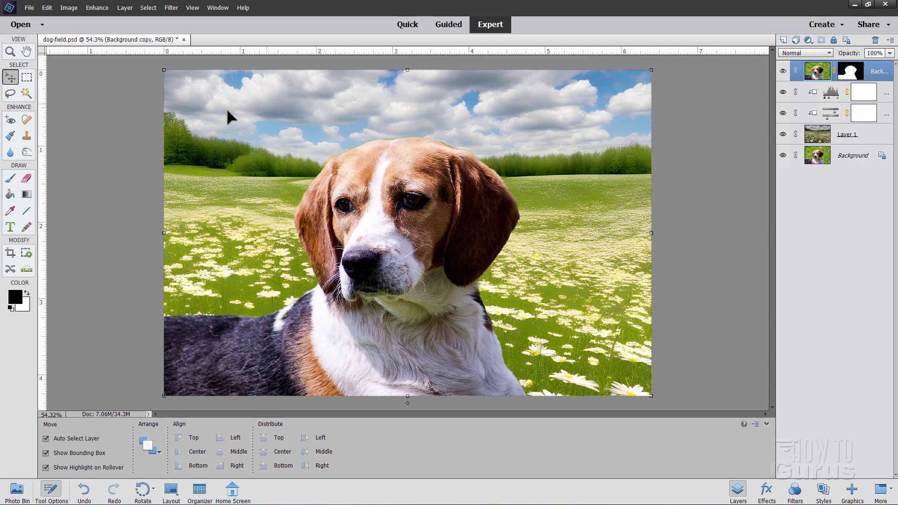
{"action": "left_click", "coordinate": [10, 51]}
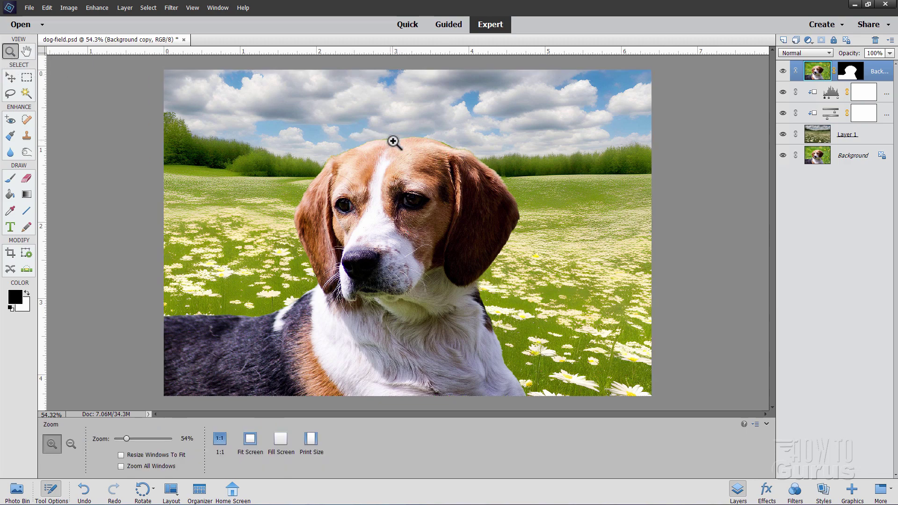
{"action": "left_click", "coordinate": [401, 142]}
{"action": "left_click", "coordinate": [401, 142]}
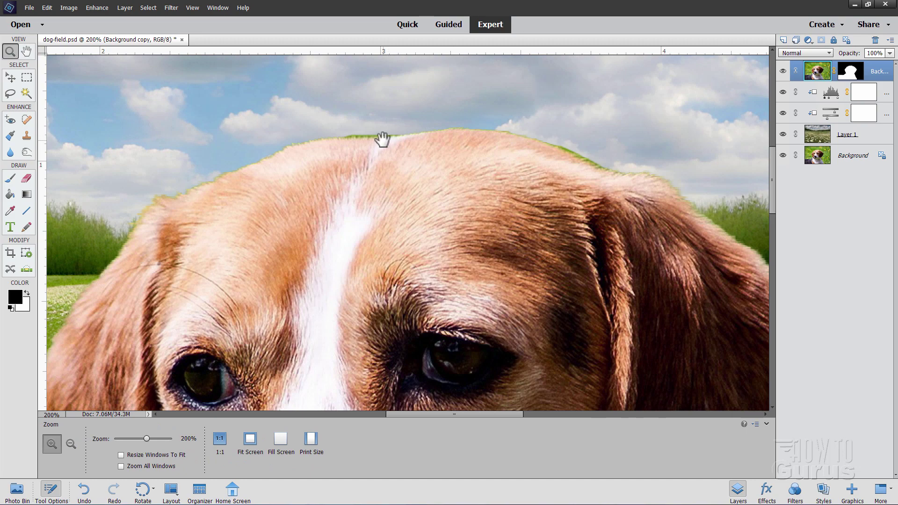
{"action": "left_click_drag", "start_coordinate": [383, 141], "coordinate": [389, 205]}
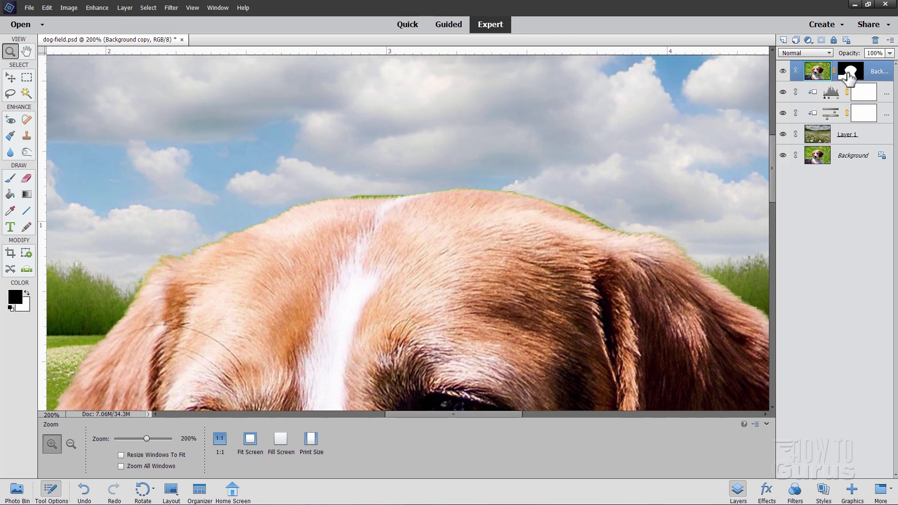
{"action": "left_click", "coordinate": [849, 75]}
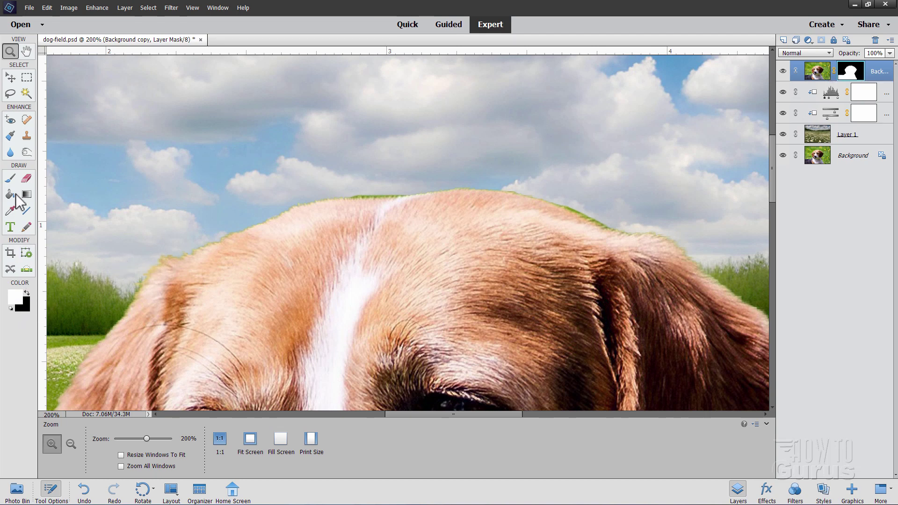
Choose the Brush tool and make black the foreground colour for painting the mask.
{"action": "left_click", "coordinate": [10, 179]}
{"action": "left_click", "coordinate": [26, 294]}
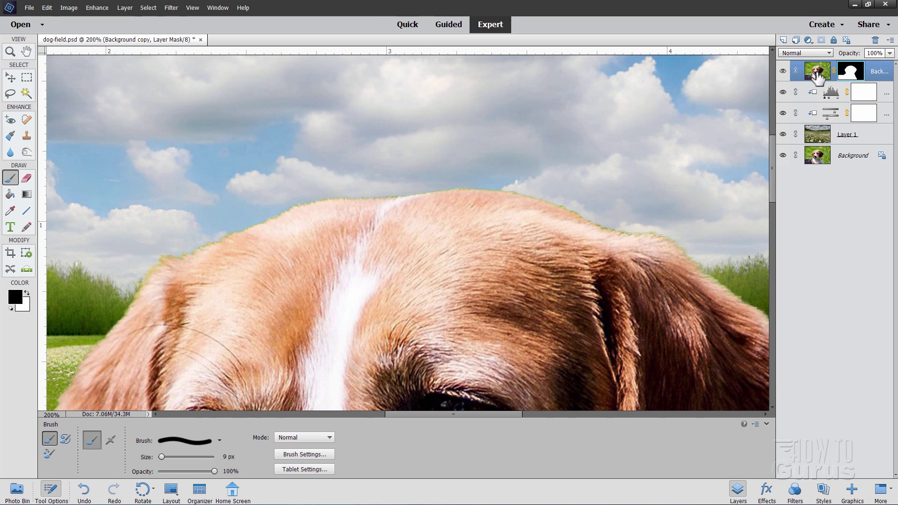
Target the dog layer's image pixels and select the Sponge tool in Desaturate mode.
{"action": "left_click", "coordinate": [816, 75]}
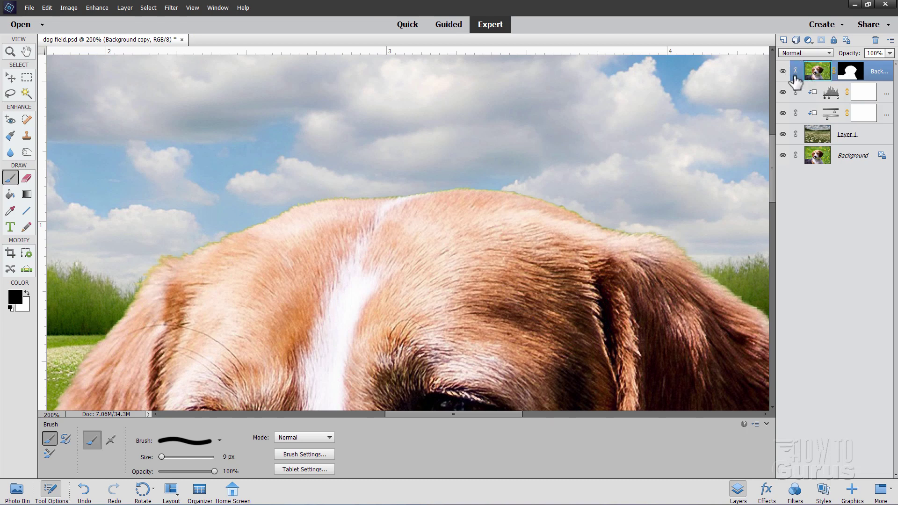
{"action": "left_click", "coordinate": [27, 153]}
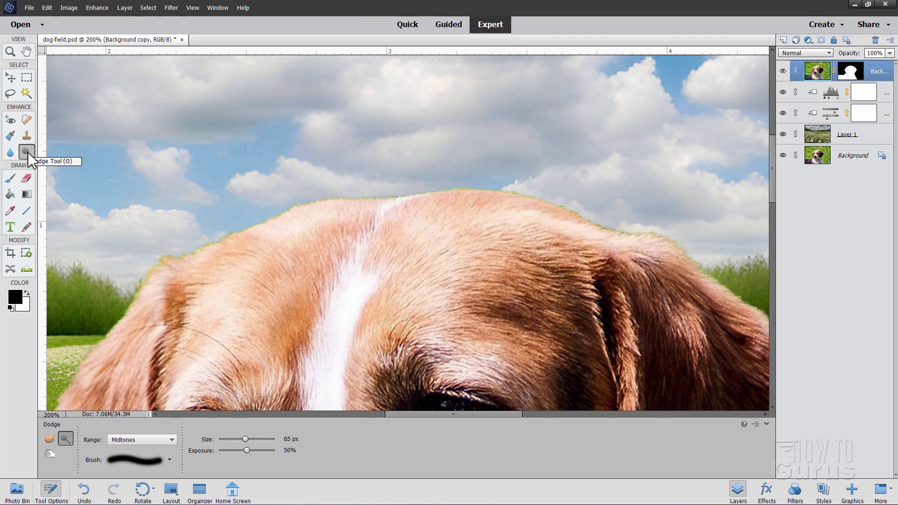
{"action": "left_click", "coordinate": [49, 439]}
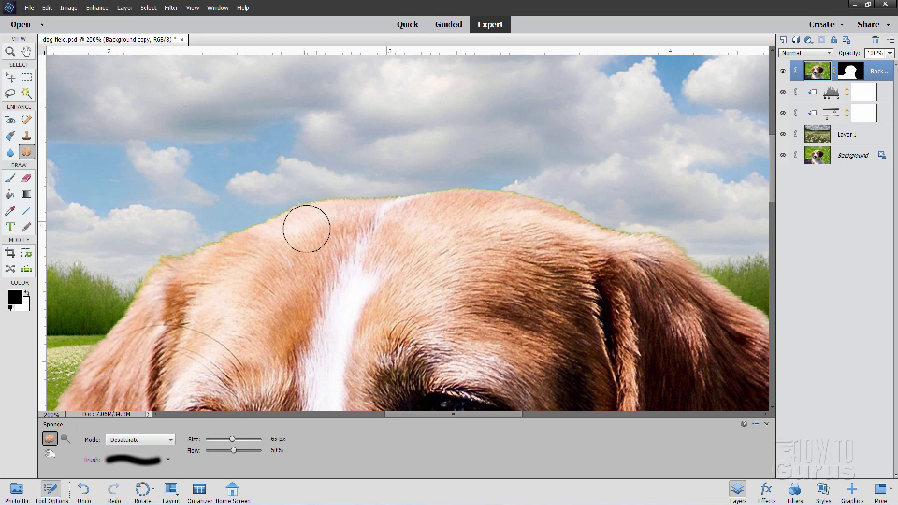
Pick the soft 17 px brush for the Sponge from the brush presets.
{"action": "left_click", "coordinate": [167, 460]}
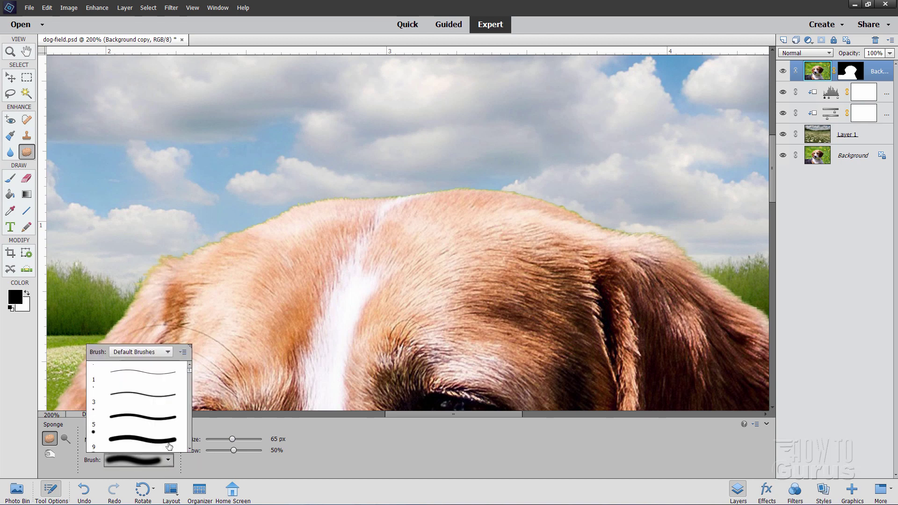
{"action": "left_click", "coordinate": [130, 395]}
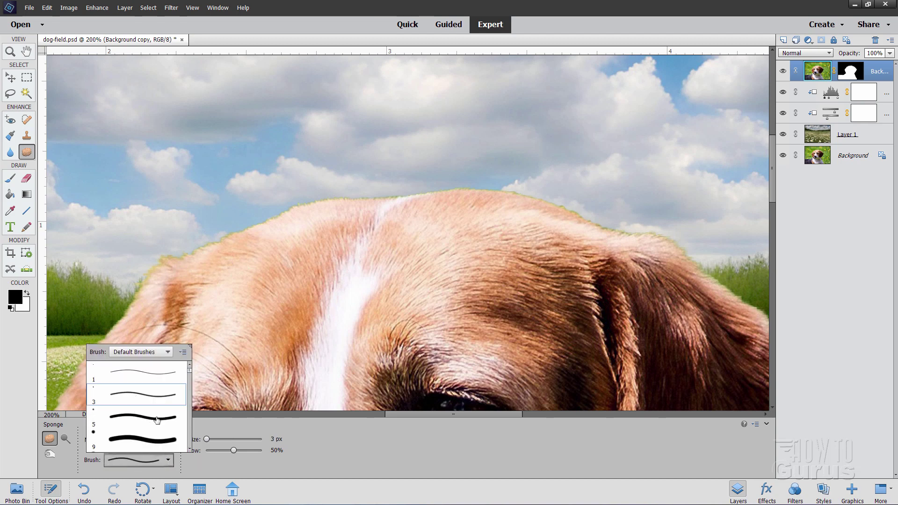
{"action": "left_click", "coordinate": [136, 434]}
{"action": "scroll", "coordinate": [134, 416], "scroll_direction": "down", "scroll_amount": 3}
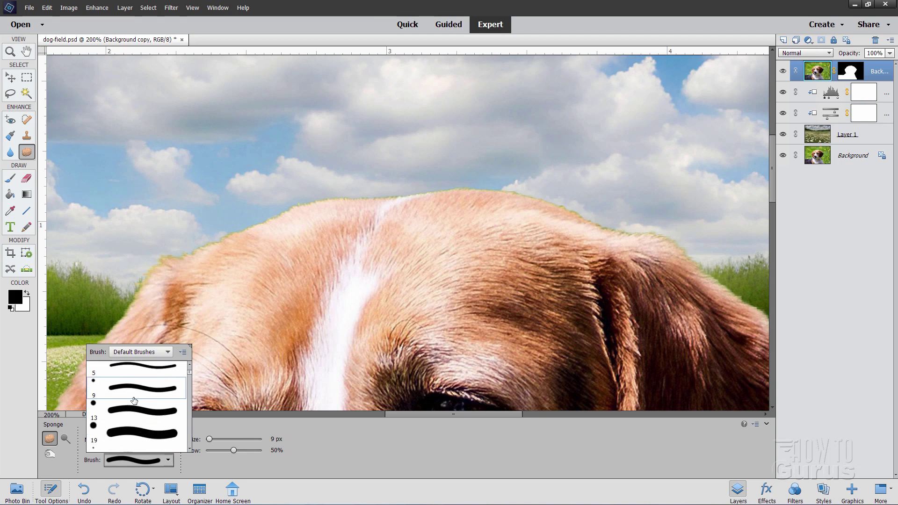
{"action": "scroll", "coordinate": [133, 401], "scroll_direction": "down", "scroll_amount": 3}
{"action": "left_click", "coordinate": [135, 416]}
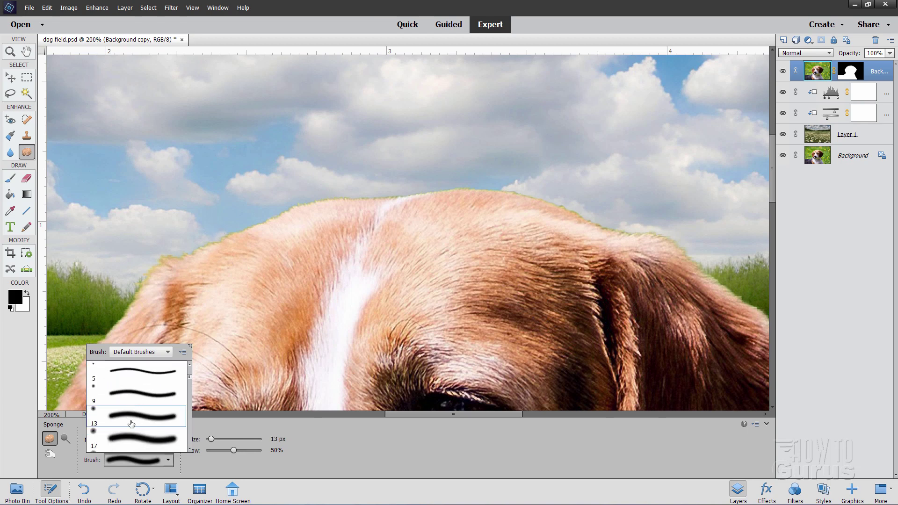
{"action": "left_click", "coordinate": [133, 439]}
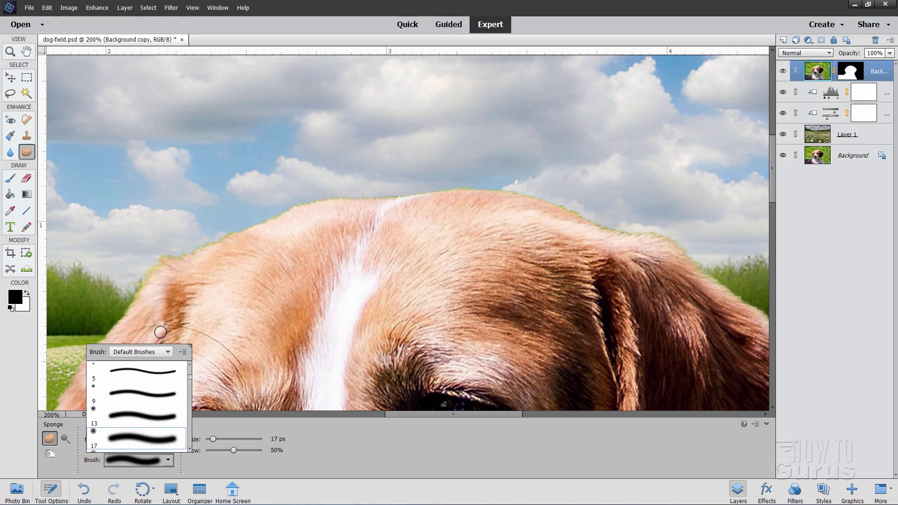
Sponge three strokes along the beagle's head outline to desaturate the green fringe.
{"action": "left_click", "coordinate": [170, 459]}
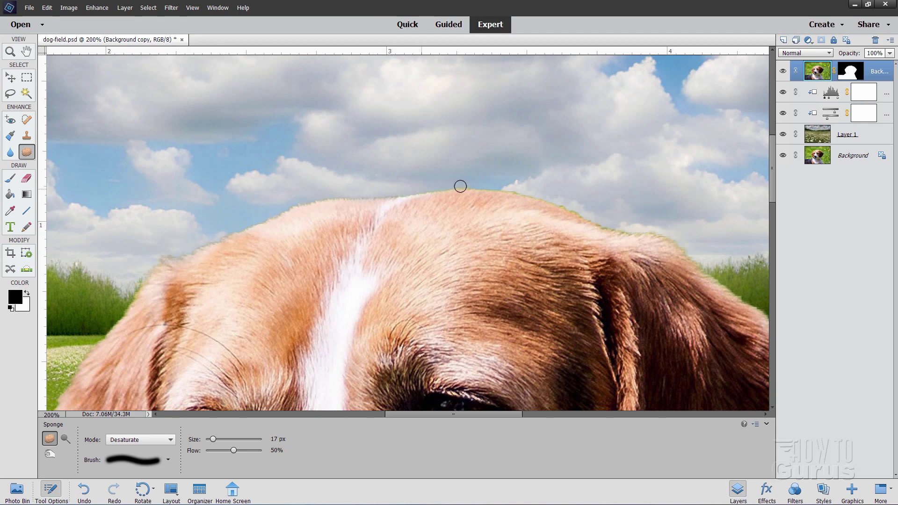
{"action": "mouse_move", "coordinate": [474, 185]}
{"action": "left_mouse_down"}
{"action": "mouse_move", "coordinate": [534, 190]}
{"action": "mouse_move", "coordinate": [501, 188]}
{"action": "mouse_move", "coordinate": [571, 207]}
{"action": "mouse_move", "coordinate": [515, 191]}
{"action": "left_mouse_up"}
{"action": "mouse_move", "coordinate": [602, 223]}
{"action": "left_mouse_down"}
{"action": "mouse_move", "coordinate": [636, 234]}
{"action": "mouse_move", "coordinate": [608, 226]}
{"action": "mouse_move", "coordinate": [640, 231]}
{"action": "mouse_move", "coordinate": [601, 225]}
{"action": "mouse_move", "coordinate": [667, 238]}
{"action": "mouse_move", "coordinate": [628, 232]}
{"action": "left_mouse_up"}
{"action": "mouse_move", "coordinate": [653, 233]}
{"action": "left_mouse_down"}
{"action": "mouse_move", "coordinate": [693, 252]}
{"action": "mouse_move", "coordinate": [681, 242]}
{"action": "mouse_move", "coordinate": [706, 270]}
{"action": "mouse_move", "coordinate": [673, 236]}
{"action": "mouse_move", "coordinate": [681, 242]}
{"action": "mouse_move", "coordinate": [596, 219]}
{"action": "mouse_move", "coordinate": [693, 246]}
{"action": "mouse_move", "coordinate": [554, 198]}
{"action": "mouse_move", "coordinate": [627, 231]}
{"action": "mouse_move", "coordinate": [675, 239]}
{"action": "left_mouse_up"}
Fit the whole dog-field.psd composite on screen, then return to the Move tool.
{"action": "left_click", "coordinate": [9, 52]}
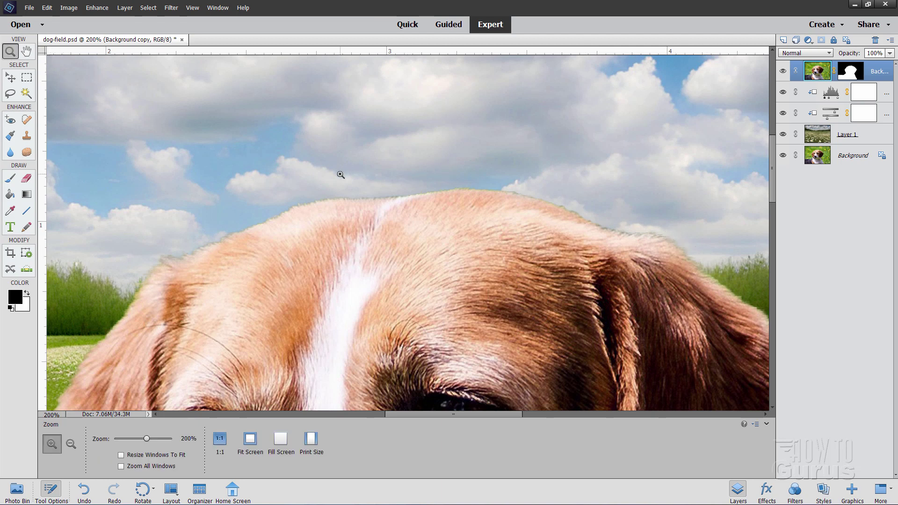
{"action": "key", "text": "ctrl+0"}
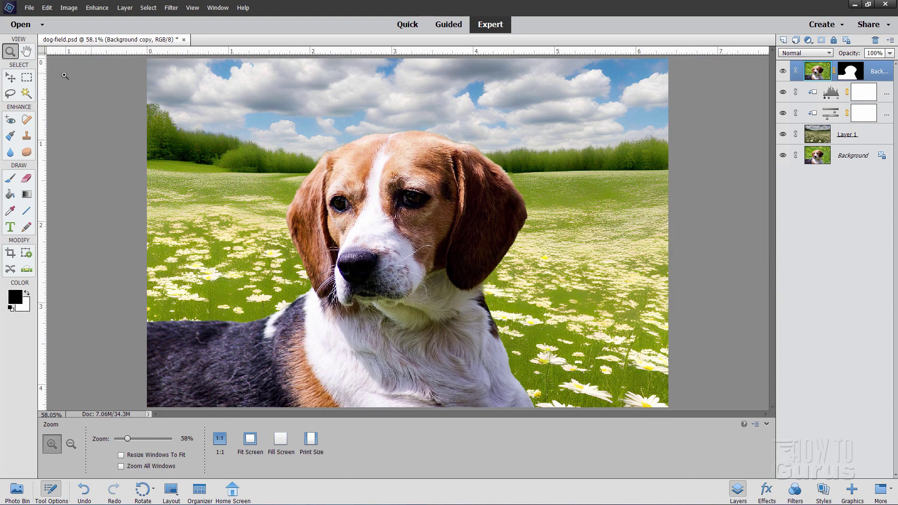
{"action": "left_click", "coordinate": [10, 77]}
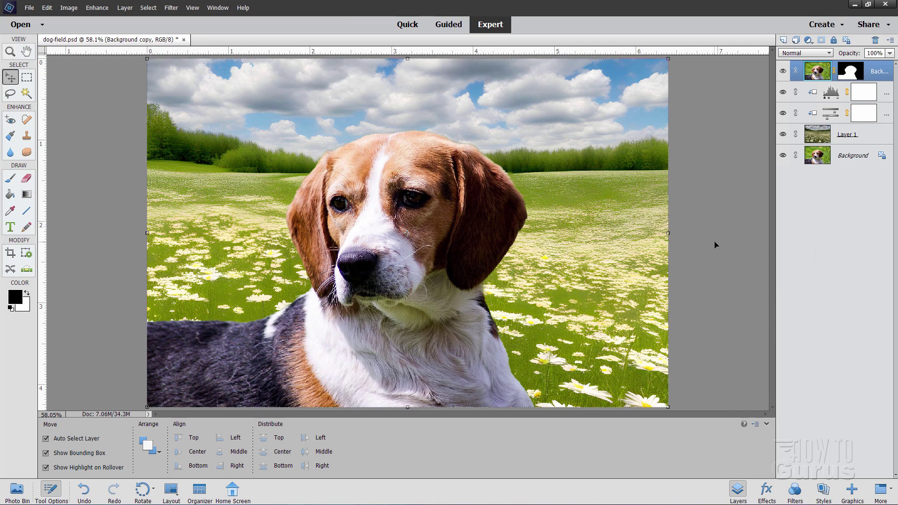